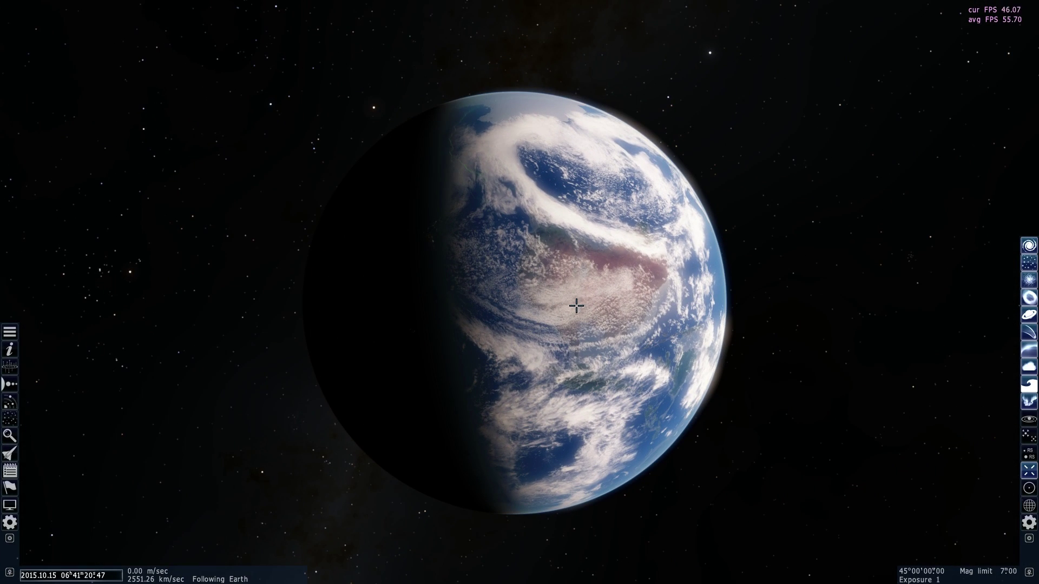
- Fly out from Earth and turn the view until the Sun and the bright planets near it are visible together
left_click_drag(577, 306, 520, 310)
key("w")
left_click_drag(520, 310, 442, 291)
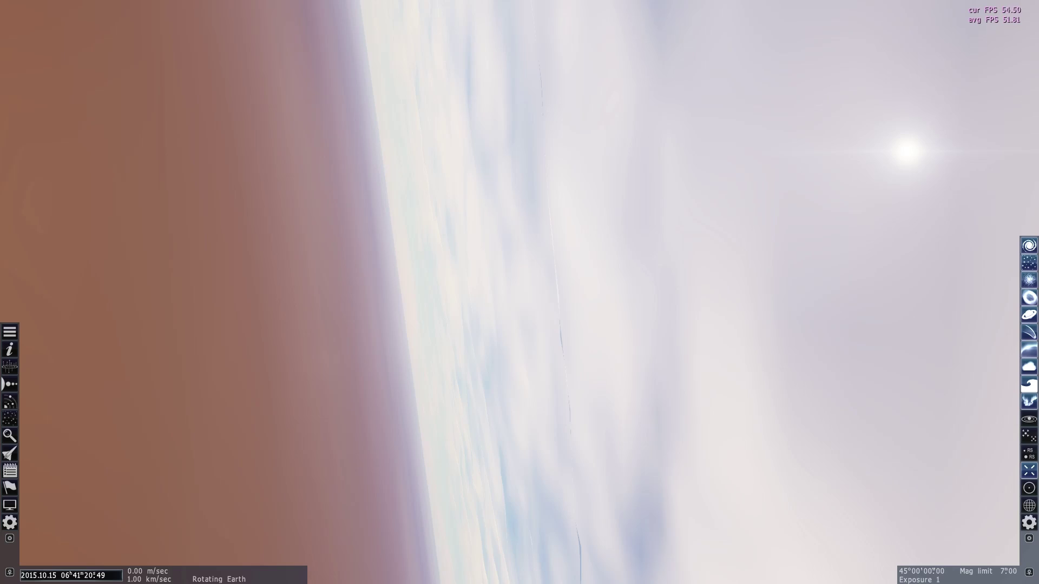
key("w")
scroll(451, 289, "up", 3)
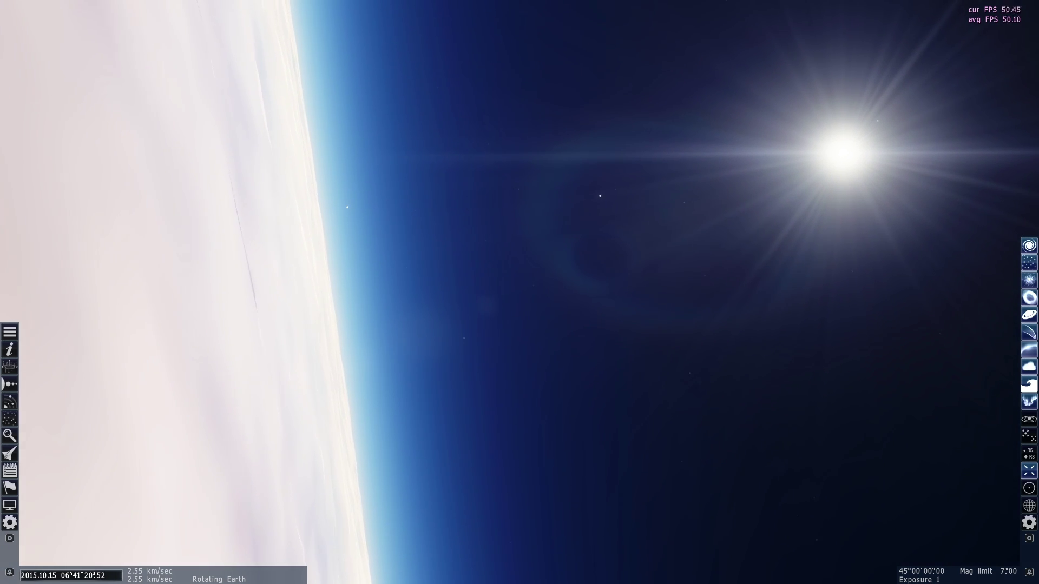
left_click_drag(520, 292, 419, 313)
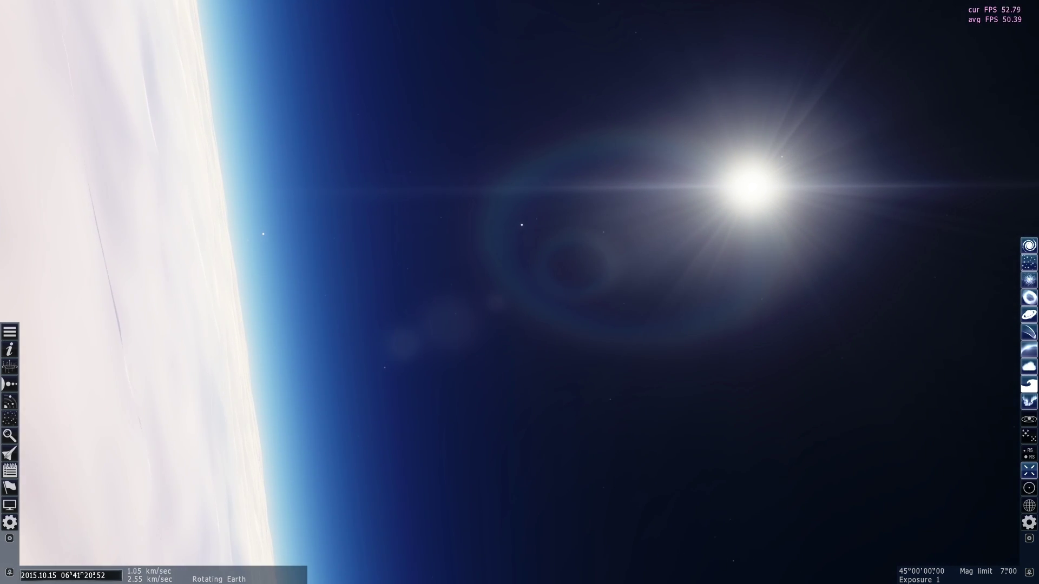
left_click_drag(519, 292, 44, 311)
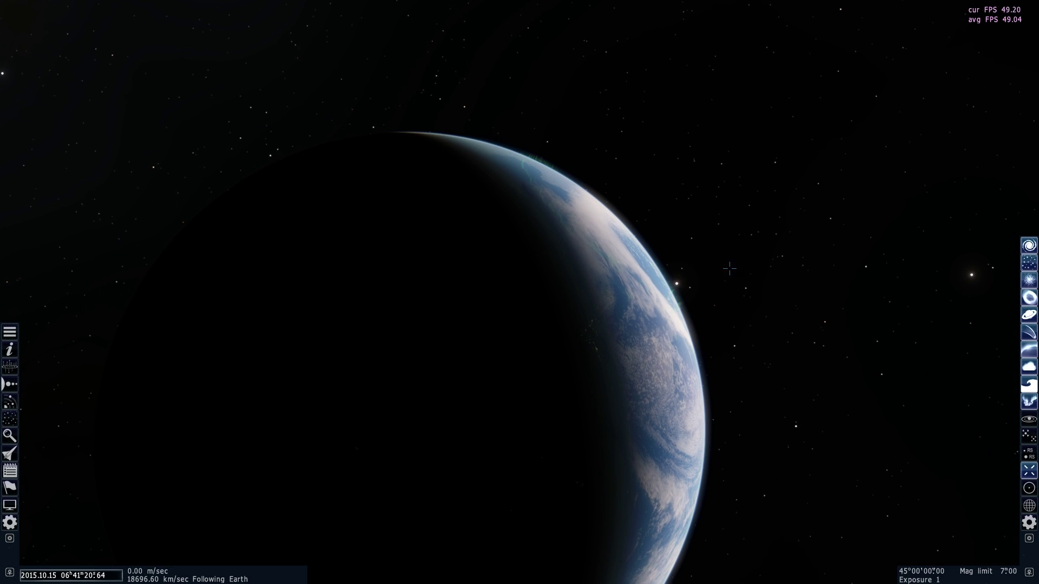
key("d")
key("w")
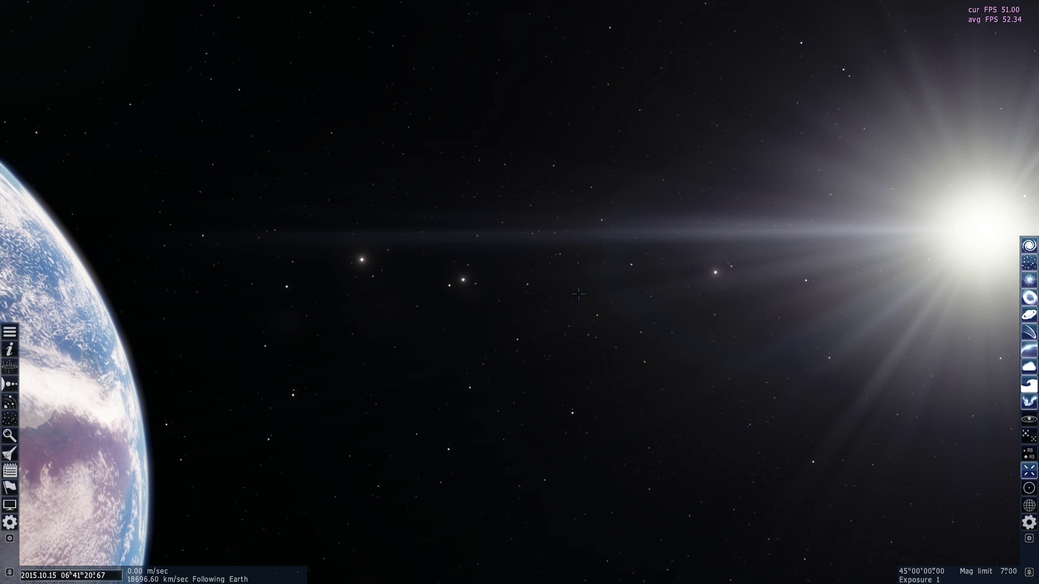
- Select Mercury, Jupiter, Venus and Mars one after another to read each planet's data
left_click(716, 272)
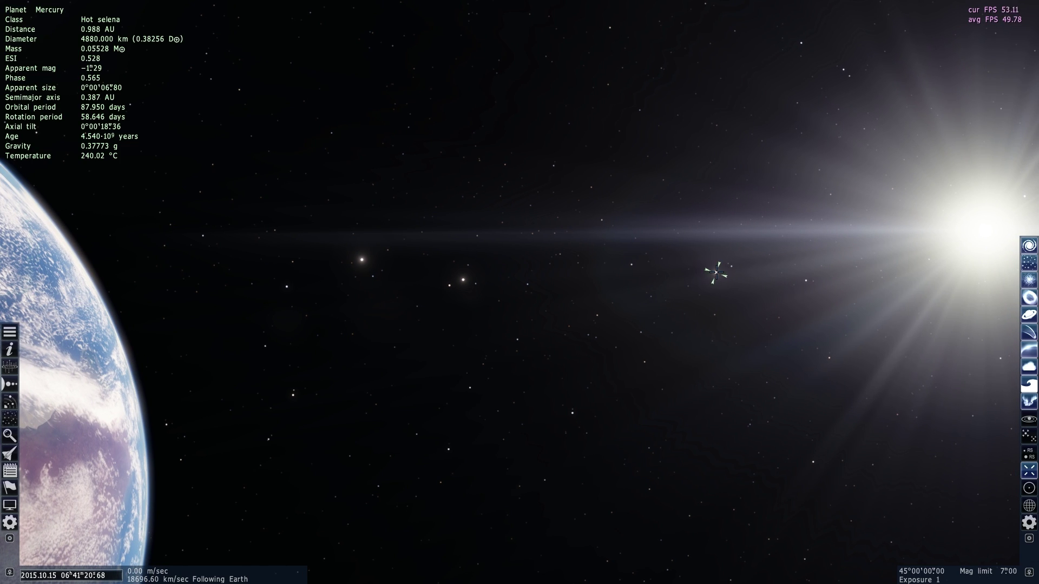
left_click(462, 280)
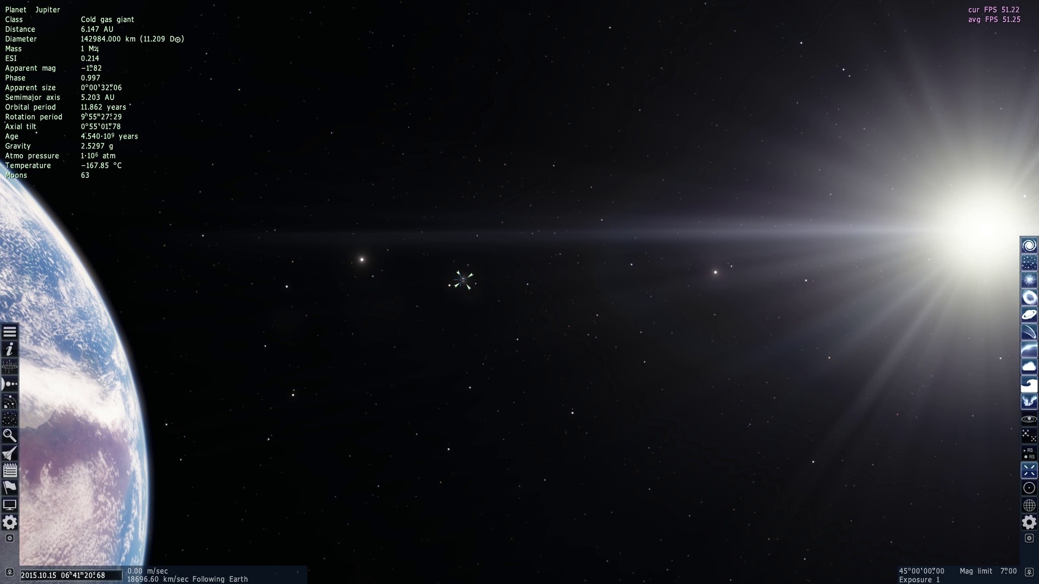
left_click(362, 261)
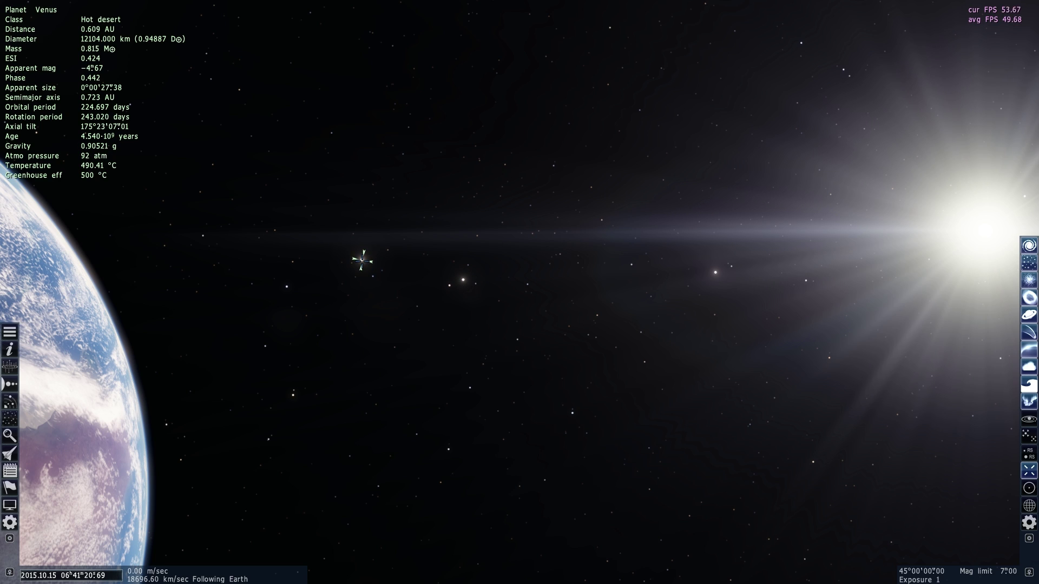
left_click(450, 285)
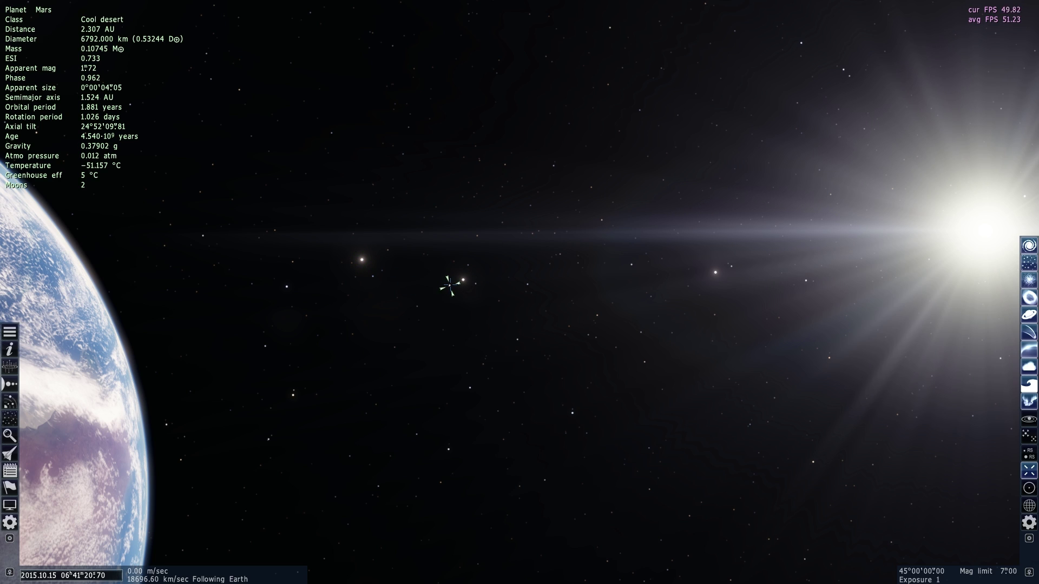
left_click_drag(406, 314, 412, 314)
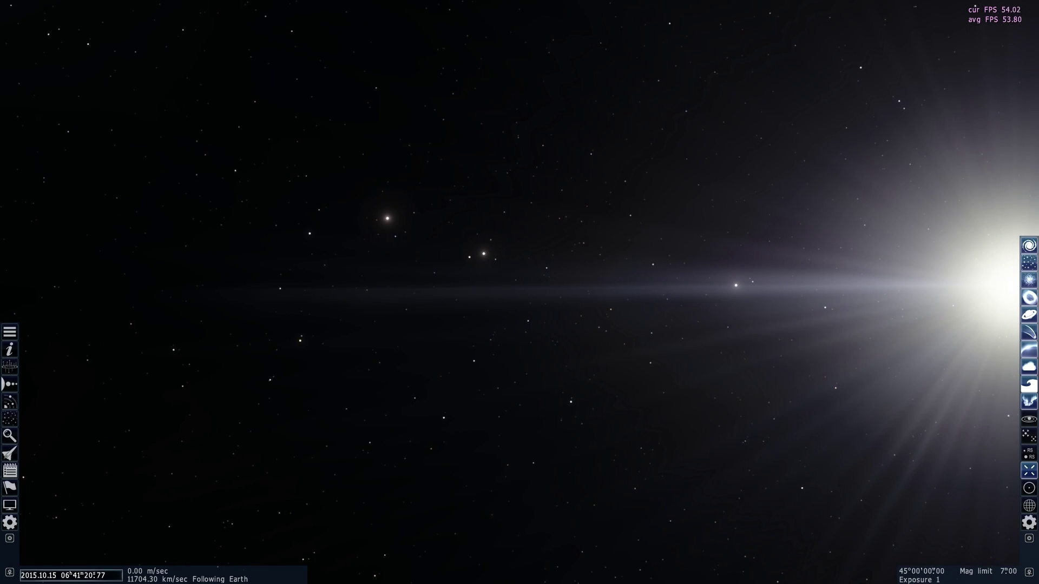
- Fly away from Earth toward the visible planets, raising the flight velocity to 27.50 c
key("w")
scroll(519, 292, "up", 3)
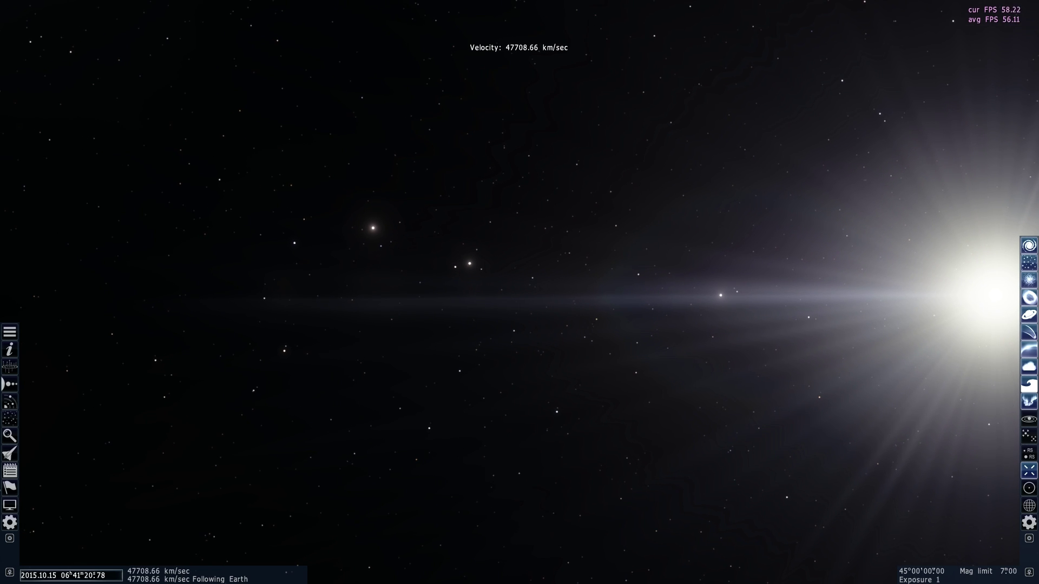
scroll(519, 292, "up", 3)
scroll(519, 292, "up", 1)
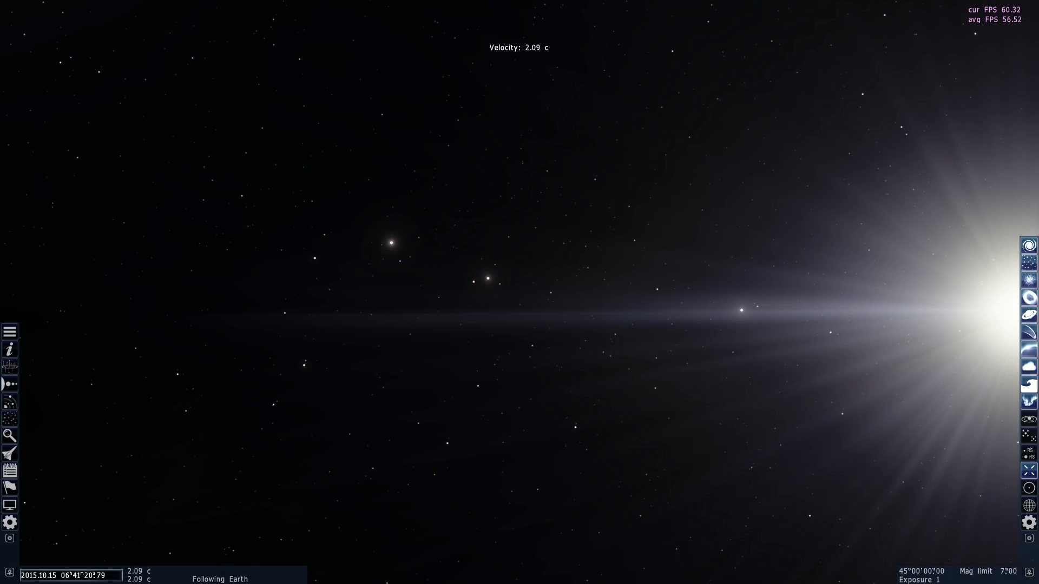
scroll(519, 292, "up", 2)
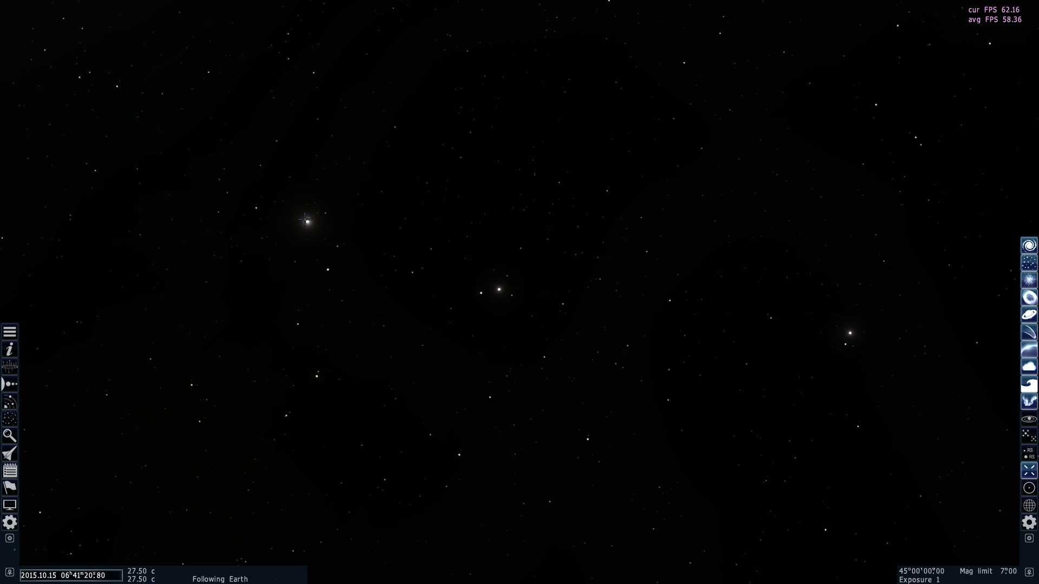
- Check Venus's data, fly on to Jupiter at up to 456.95 c, slow to 1.04 c and view Jupiter up close
left_click(306, 220)
scroll(411, 319, "up", 3)
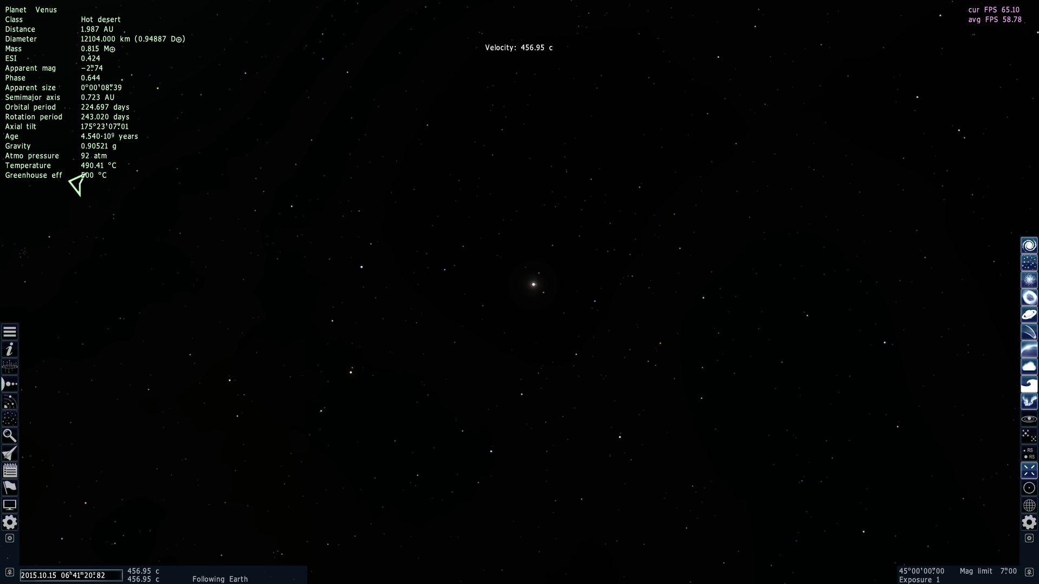
key("w")
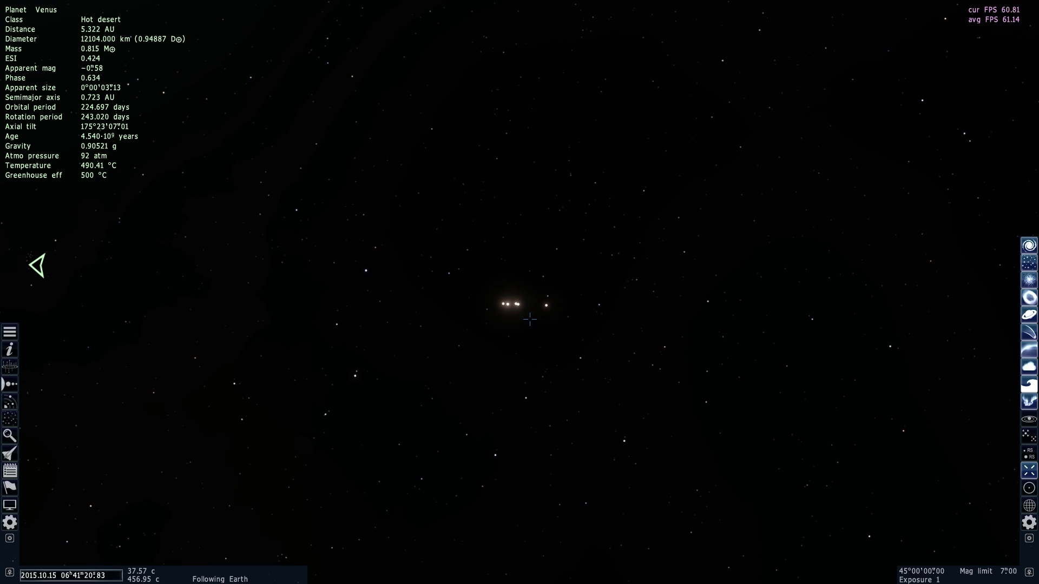
scroll(518, 329, "down", 5)
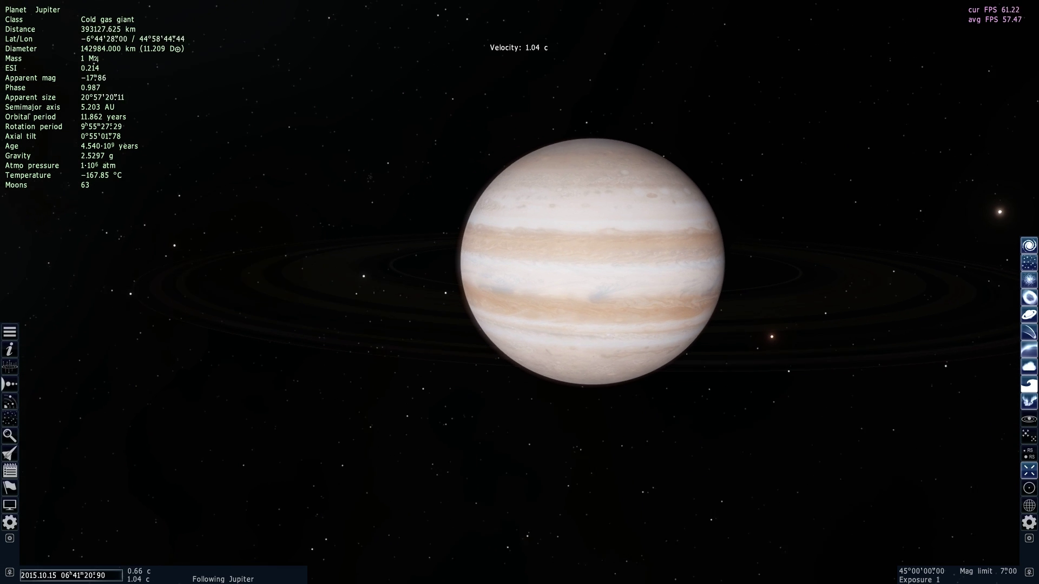
left_click_drag(617, 327, 525, 311)
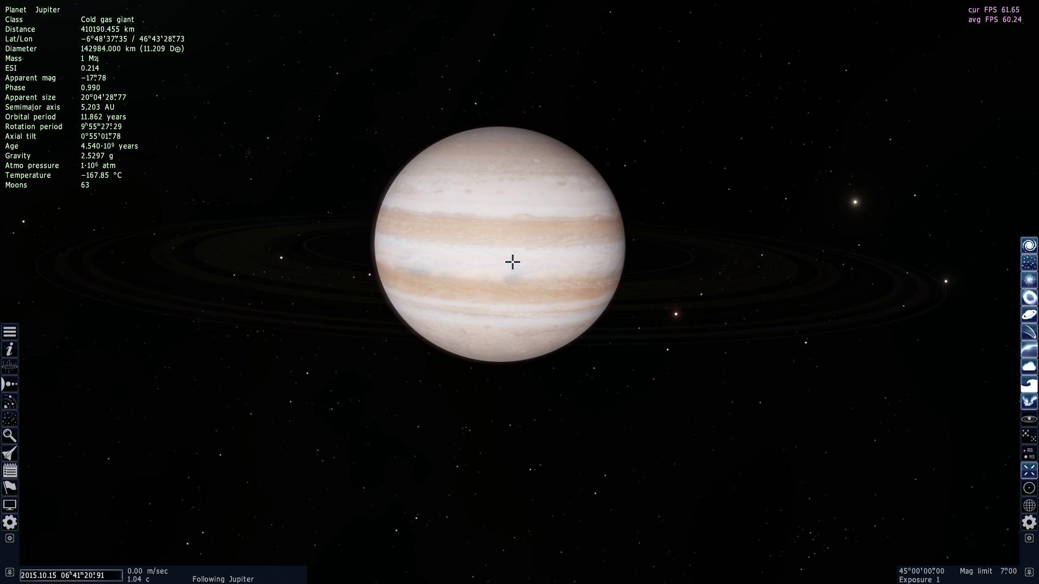
right_click_drag(512, 262, 506, 338)
right_click_drag(506, 237, 525, 224)
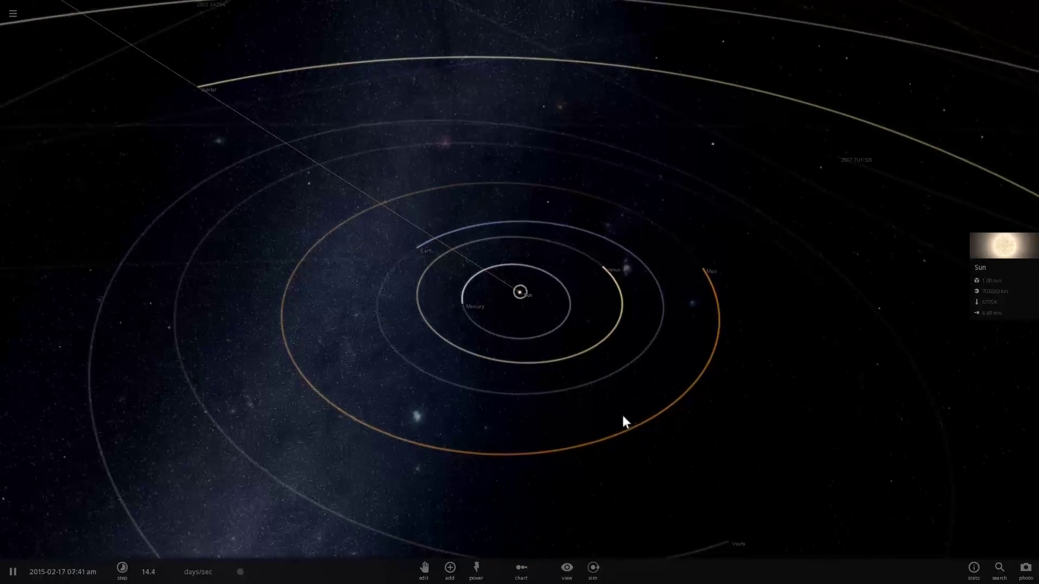
- Switch to Universe Sandbox, pause the running simulation and open the creation settings for a new solar system
left_click_drag(422, 396, 572, 354)
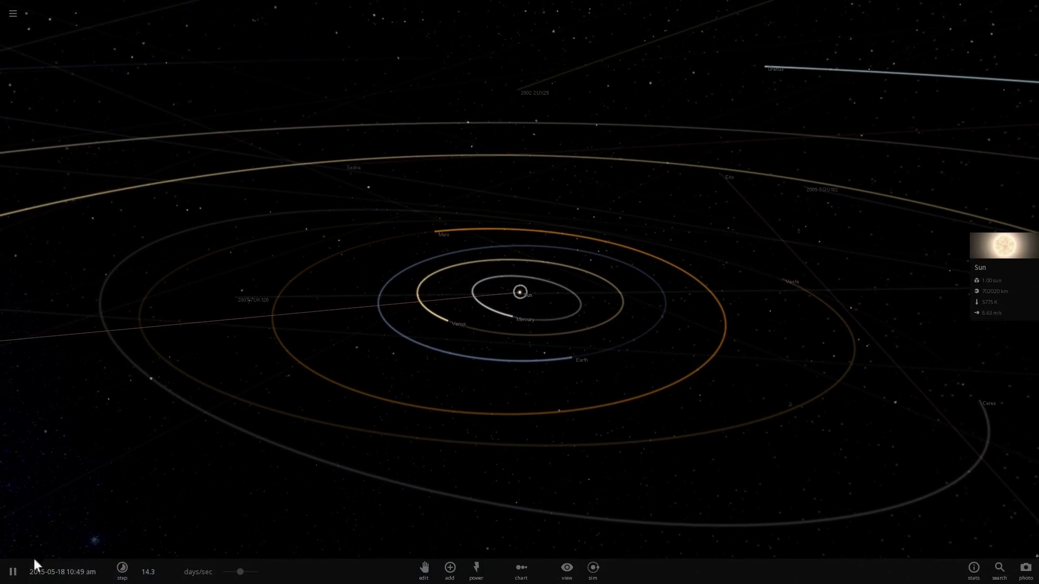
left_click(13, 572)
left_click(13, 14)
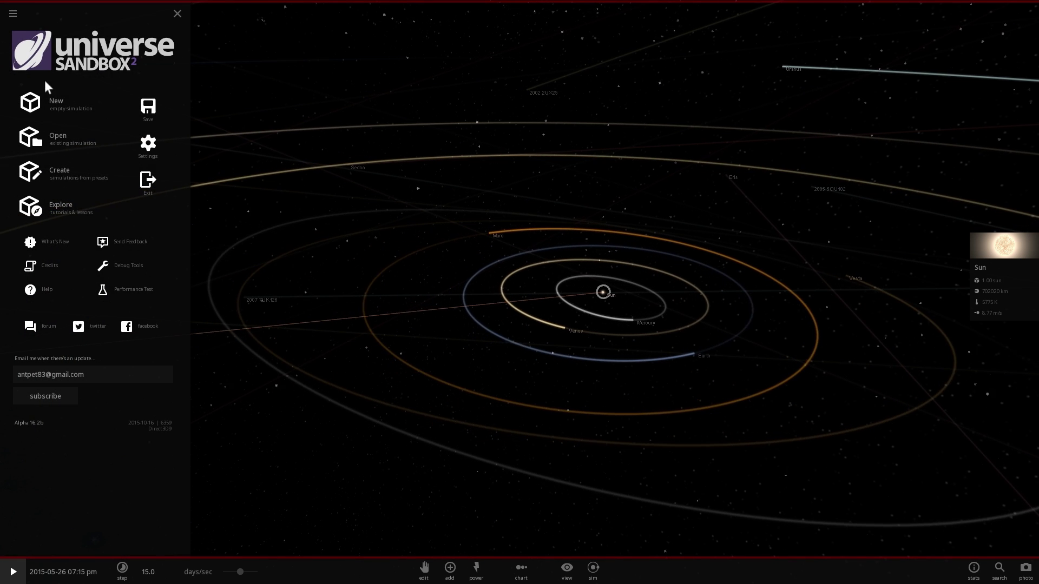
left_click(69, 145)
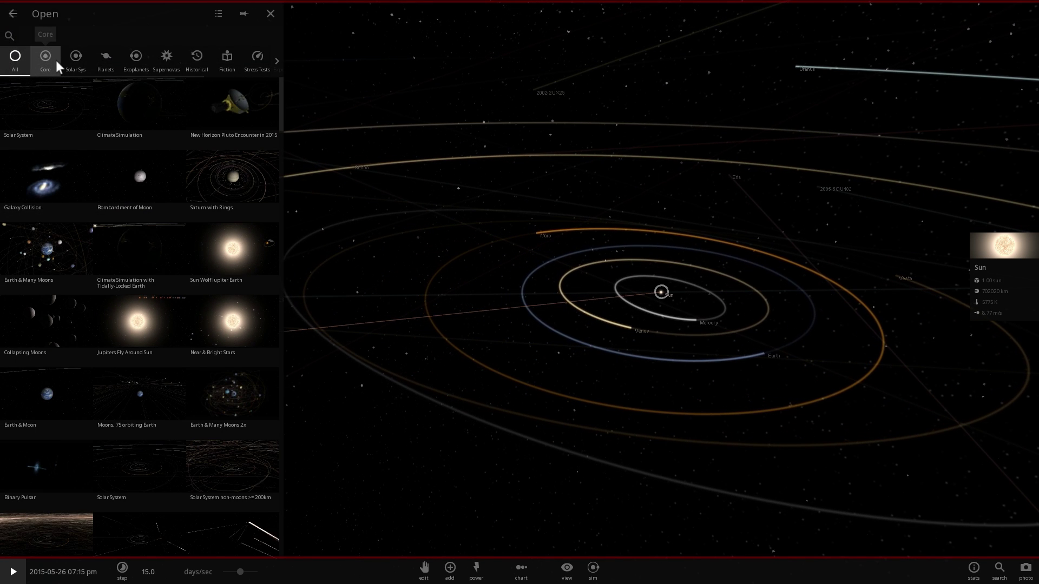
left_click(85, 139)
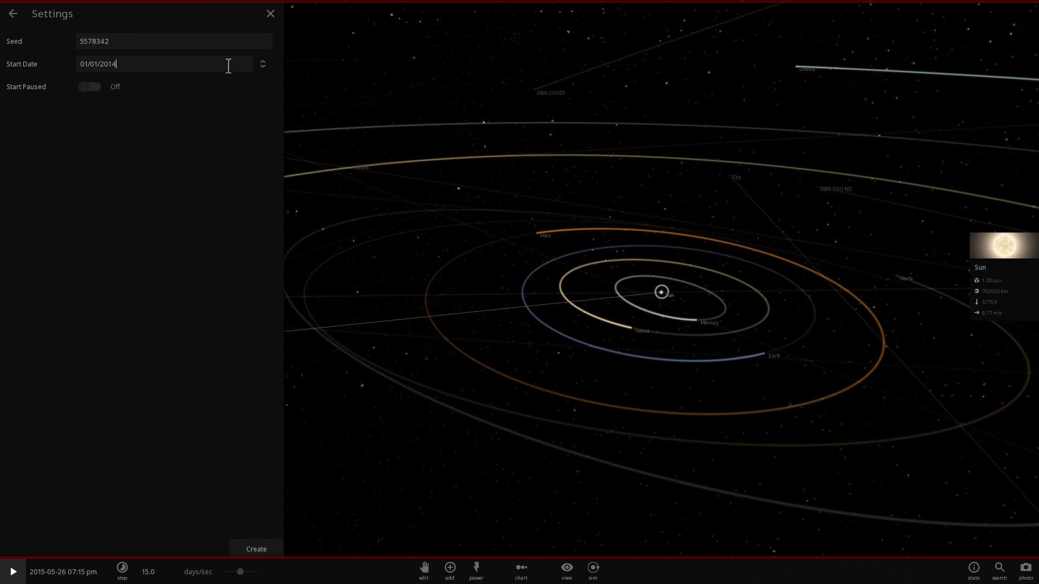
- Create the solar system simulation with start date 10/15/2015 and Start Paused on, and close the settings
left_click(262, 64)
left_click(330, 51)
left_click(85, 86)
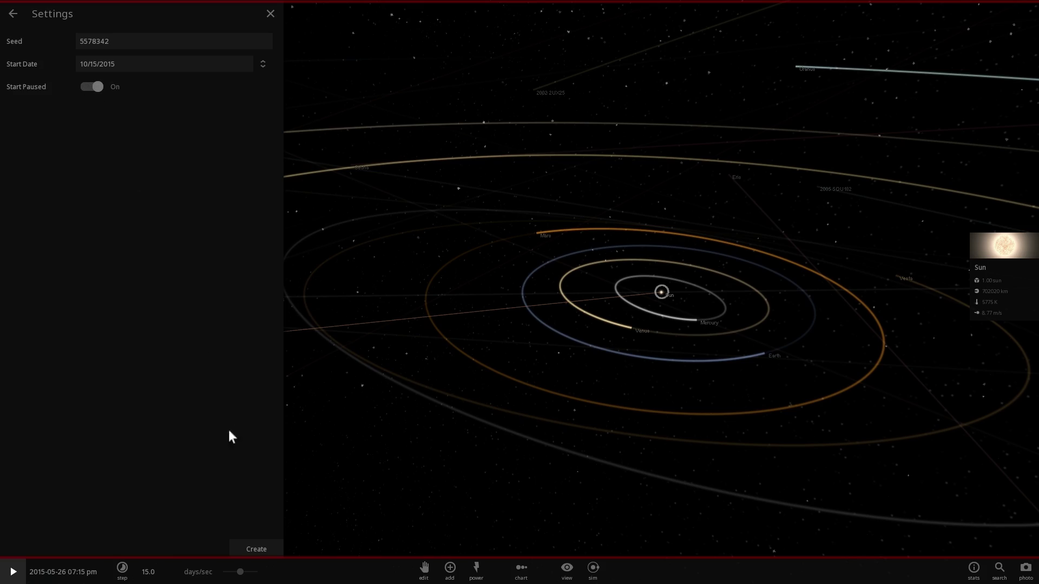
left_click(254, 548)
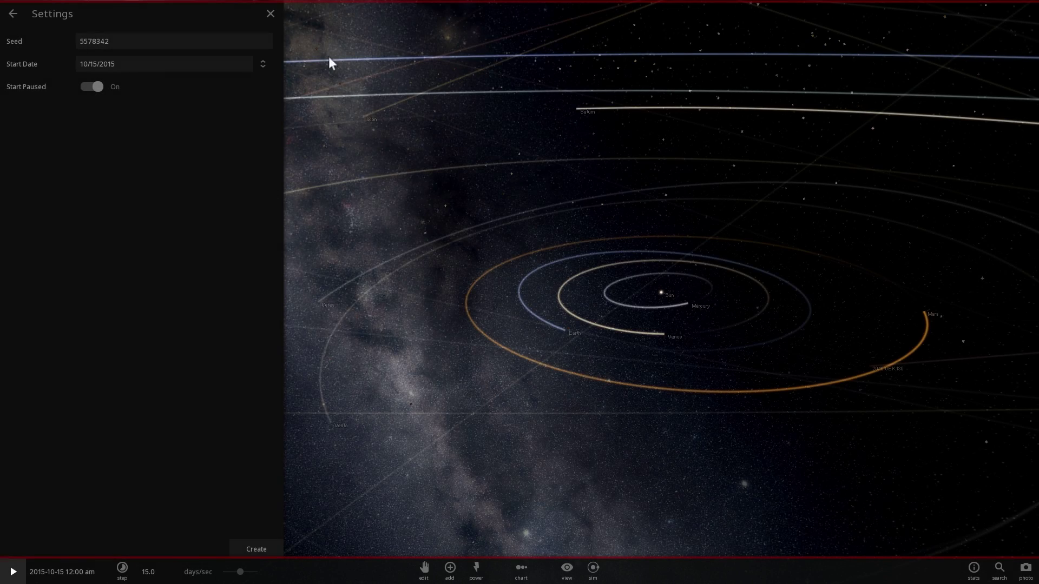
left_click(269, 15)
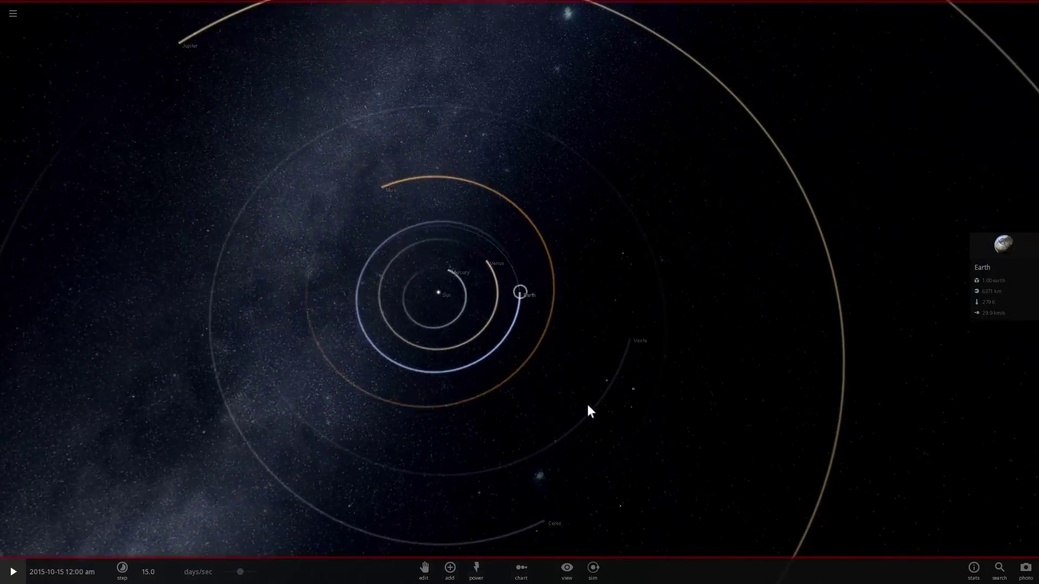
- Zoom in on Earth facing the Sun and select Venus, Jupiter and Mercury to identify them in the sky
mouse_move(587, 406)
left_mouse_down()
mouse_move(462, 385)
mouse_move(403, 346)
mouse_move(637, 304)
mouse_move(585, 314)
mouse_move(539, 294)
mouse_move(536, 215)
mouse_move(501, 199)
mouse_move(606, 207)
left_mouse_up()
scroll(536, 292, "up", 5)
left_click(733, 232)
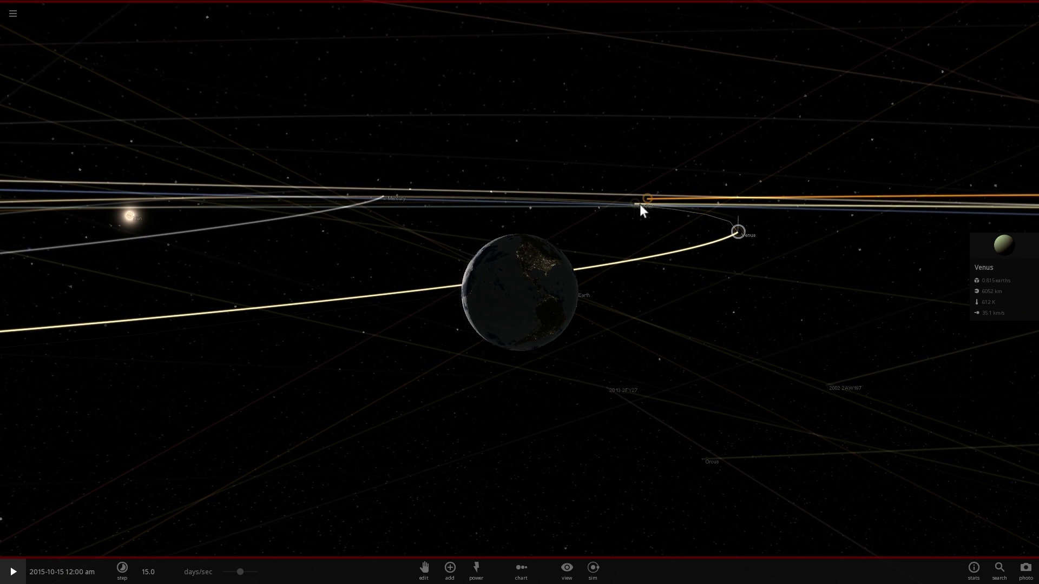
left_click(638, 205)
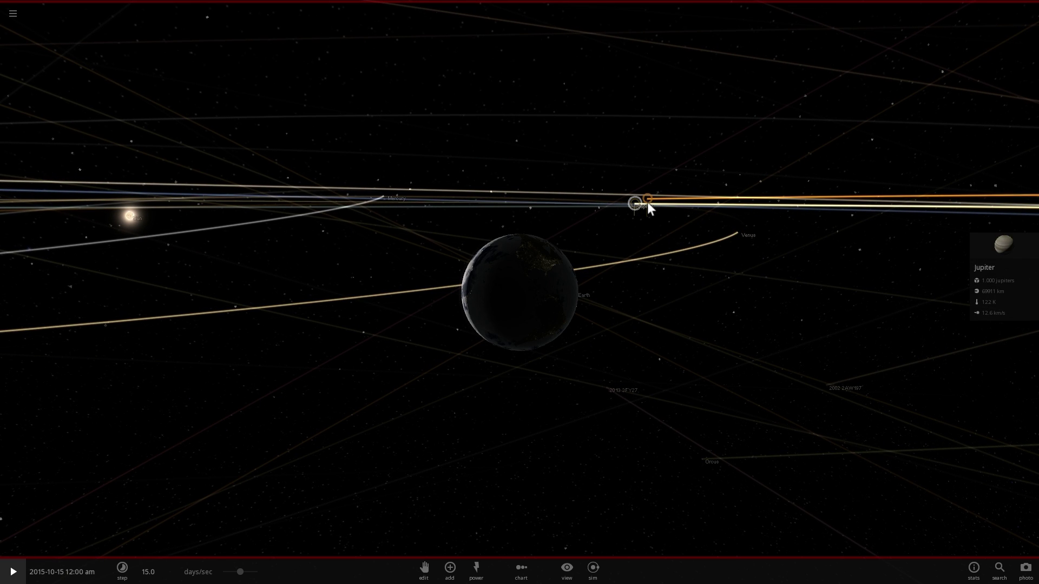
left_click(385, 196)
- Examine the alignment of Mercury, Venus, Mars and Jupiter relative to Earth, both edge-on and from above the orbits
mouse_move(533, 275)
left_mouse_down()
mouse_move(548, 287)
mouse_move(569, 281)
mouse_move(544, 282)
left_mouse_up()
scroll(563, 282, "down", 2)
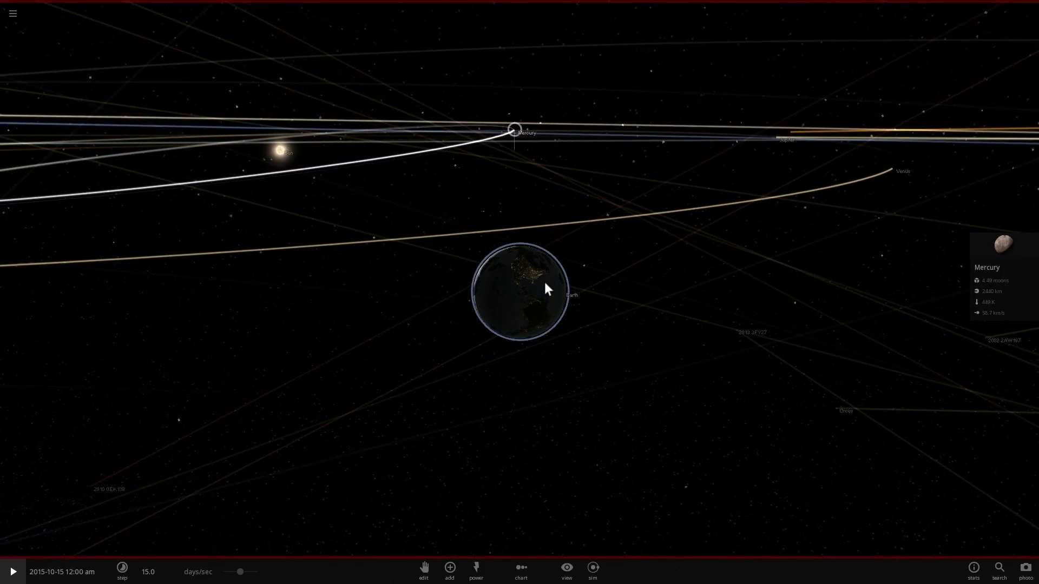
left_click_drag(545, 283, 567, 284)
scroll(455, 292, "down", 10)
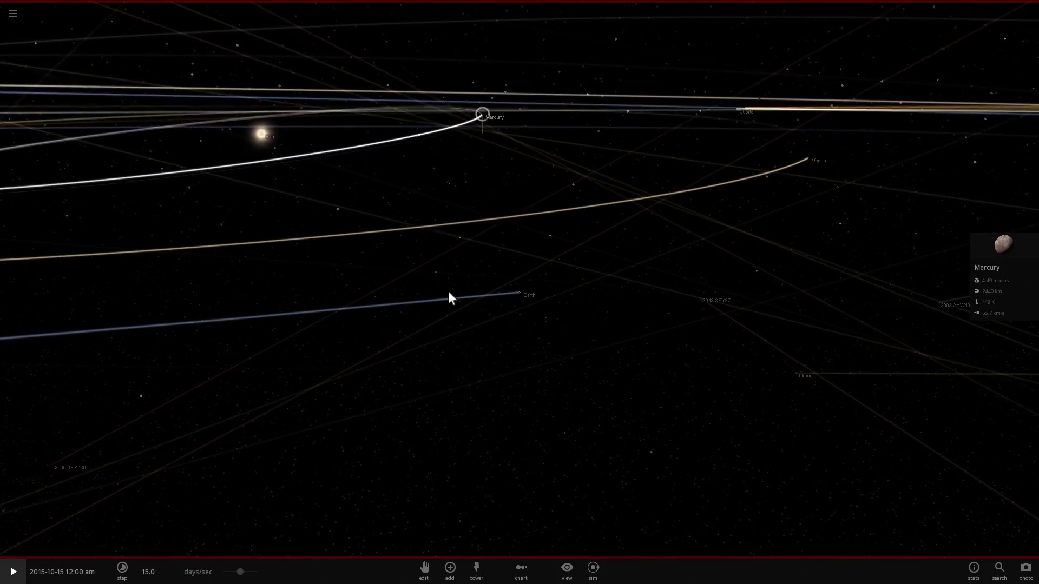
scroll(448, 293, "down", 6)
left_click_drag(482, 374, 523, 265)
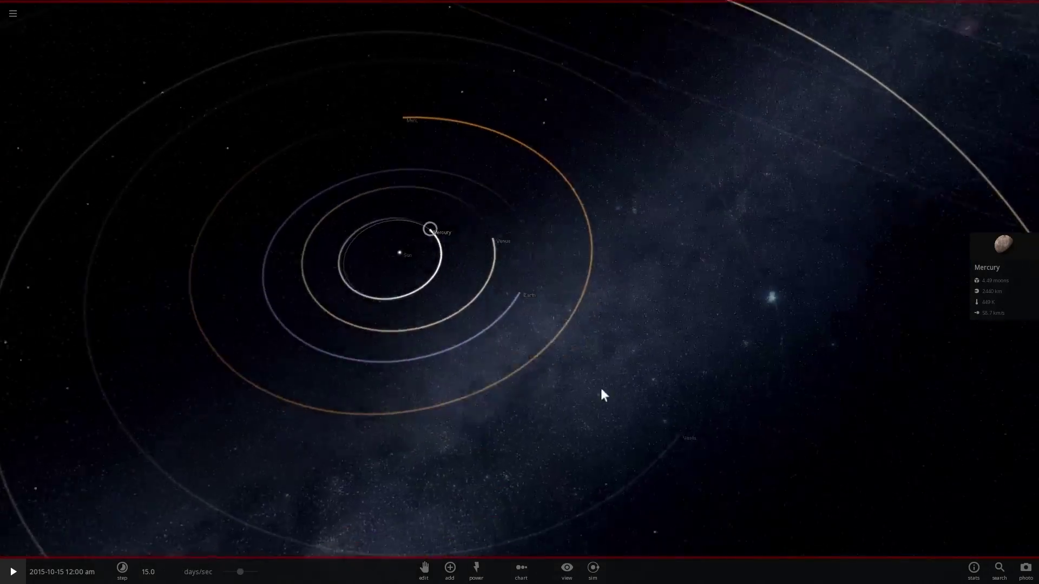
scroll(618, 307, "down", 6)
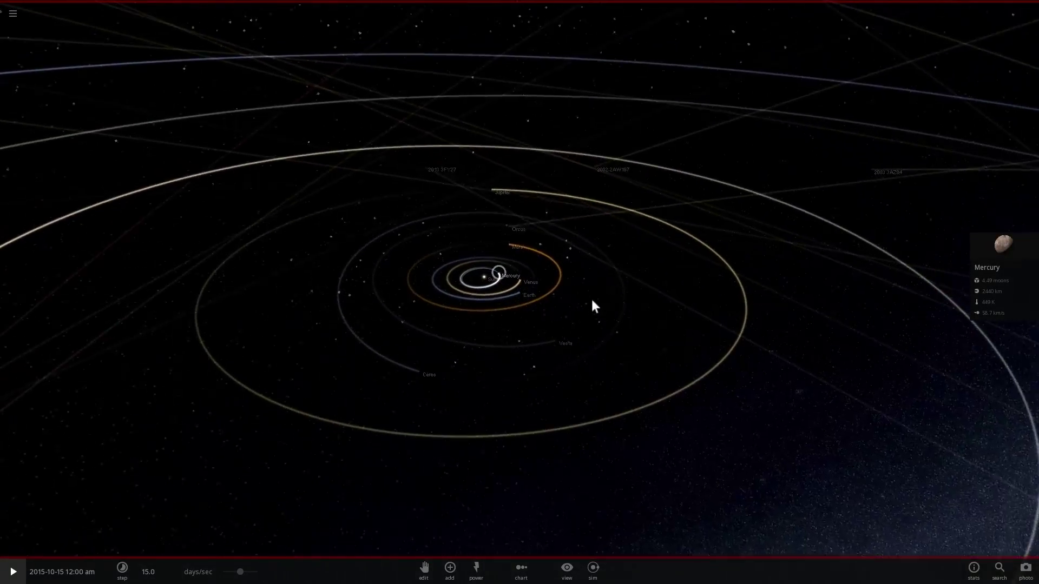
scroll(599, 306, "up", 5)
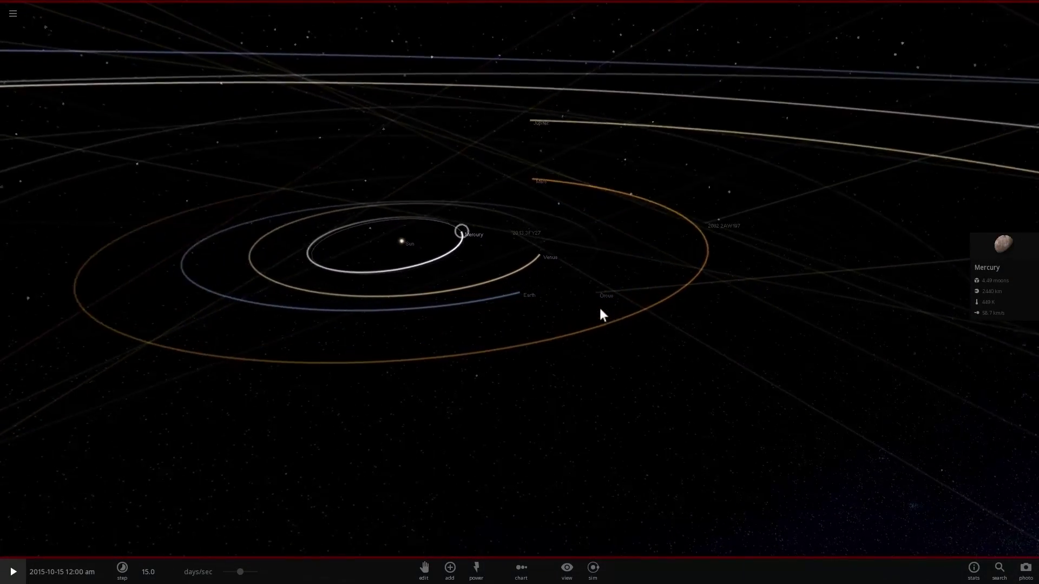
left_click_drag(598, 304, 578, 297)
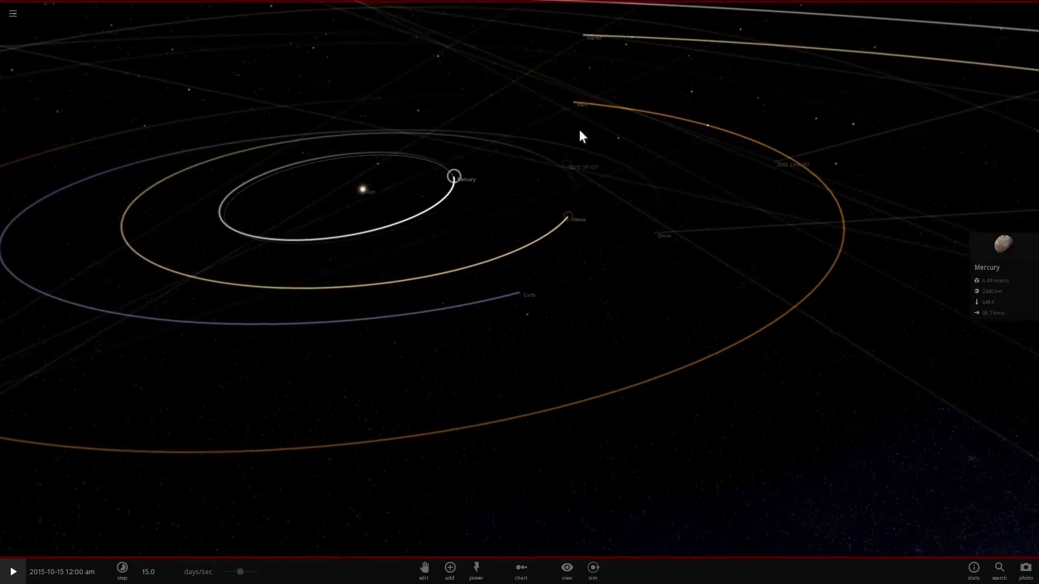
scroll(578, 297, "up", 4)
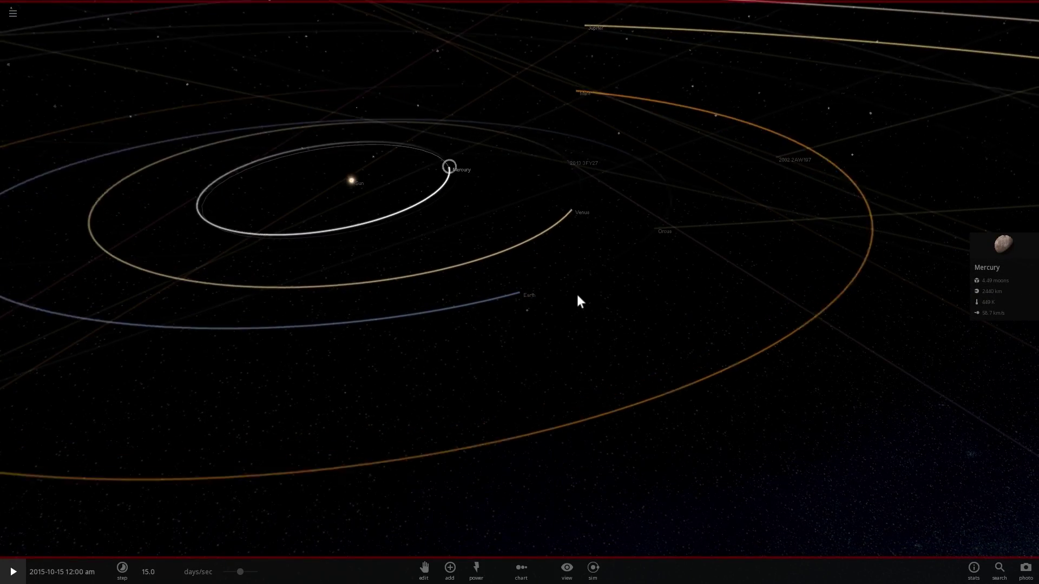
left_click_drag(577, 297, 586, 254)
left_click_drag(575, 300, 585, 330)
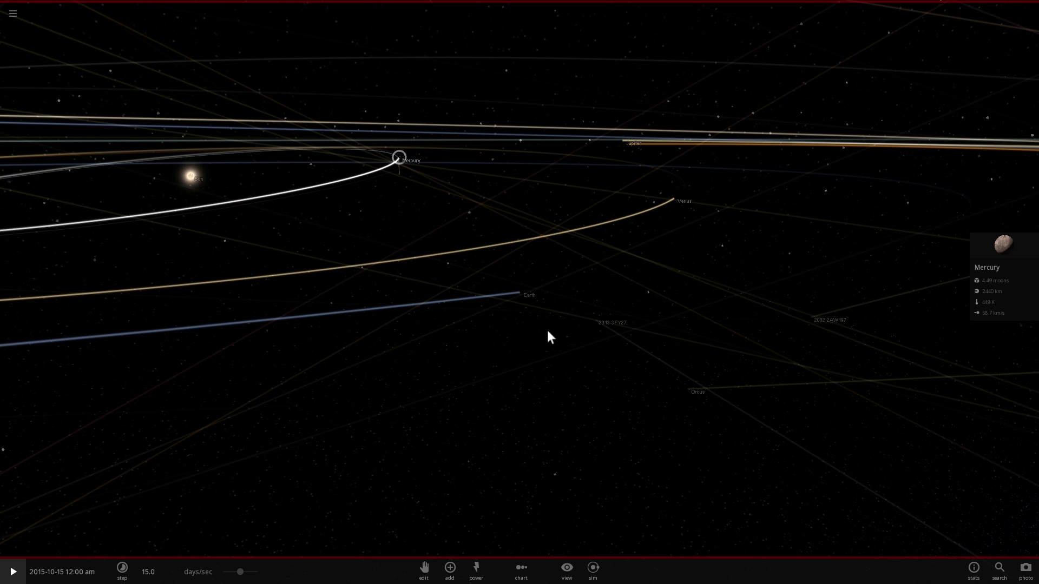
- Compare how Mercury, Venus, Mars and Jupiter line up beyond Earth on October 15, 2015 from raised and low viewing angles
mouse_move(580, 291)
left_mouse_down()
mouse_move(587, 311)
mouse_move(590, 280)
mouse_move(551, 223)
mouse_move(537, 219)
mouse_move(550, 218)
left_mouse_up()
scroll(585, 290, "up", 2)
scroll(586, 309, "up", 5)
scroll(550, 218, "down", 5)
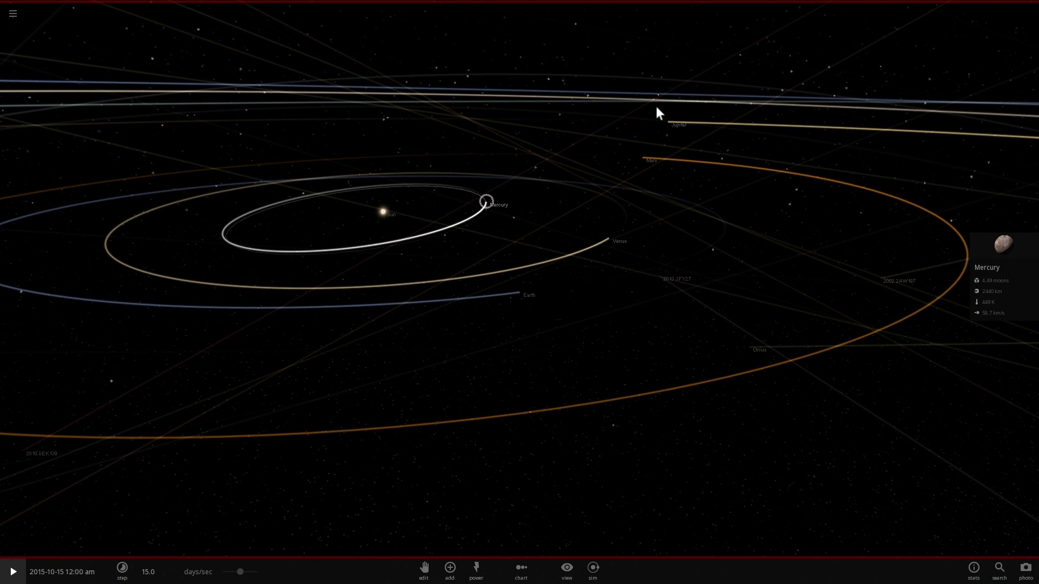
scroll(578, 169, "up", 5)
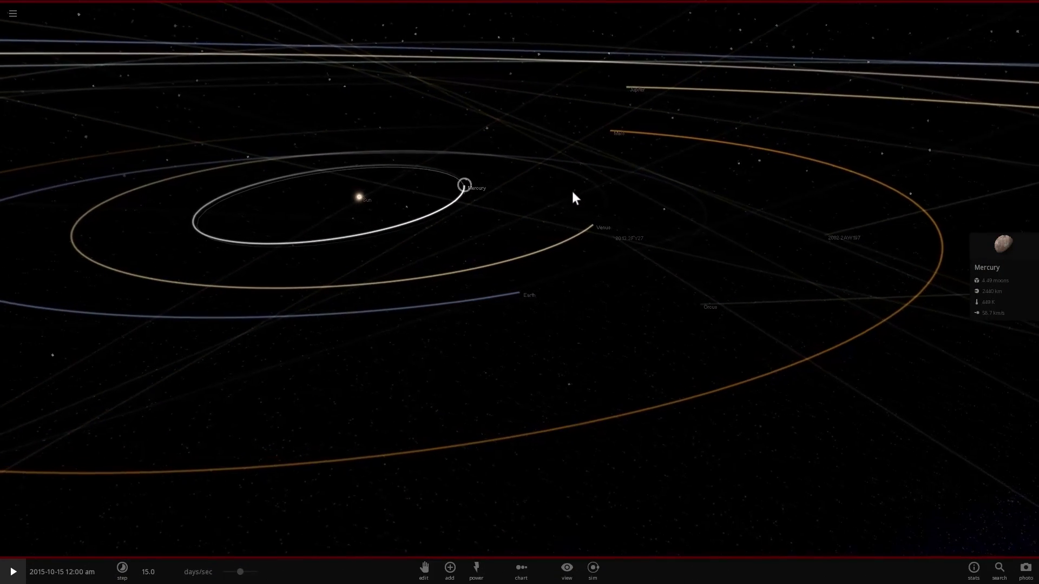
mouse_move(558, 248)
left_mouse_down()
mouse_move(569, 243)
mouse_move(549, 265)
left_mouse_up()
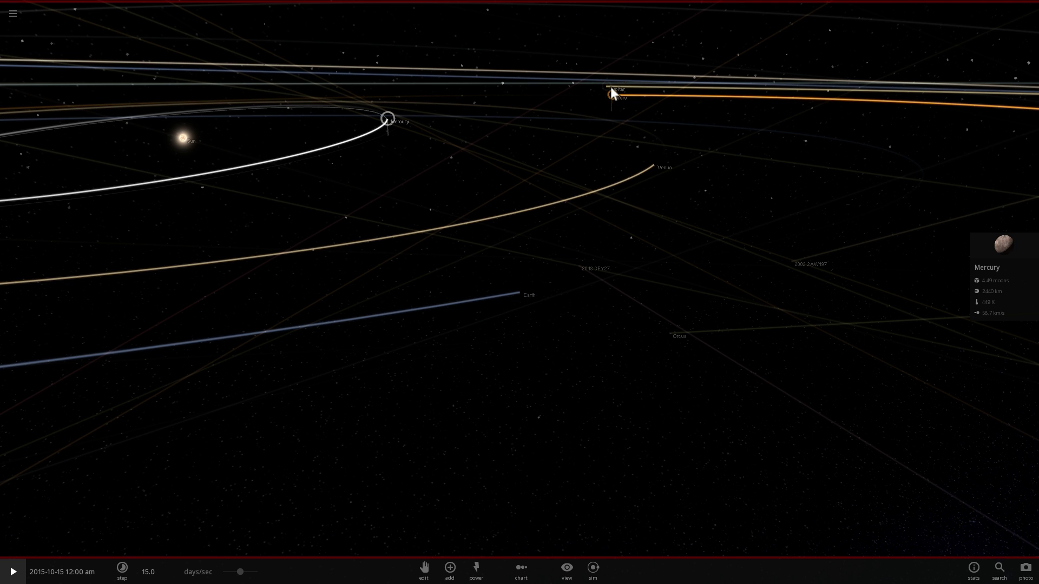
left_click_drag(609, 210, 608, 202)
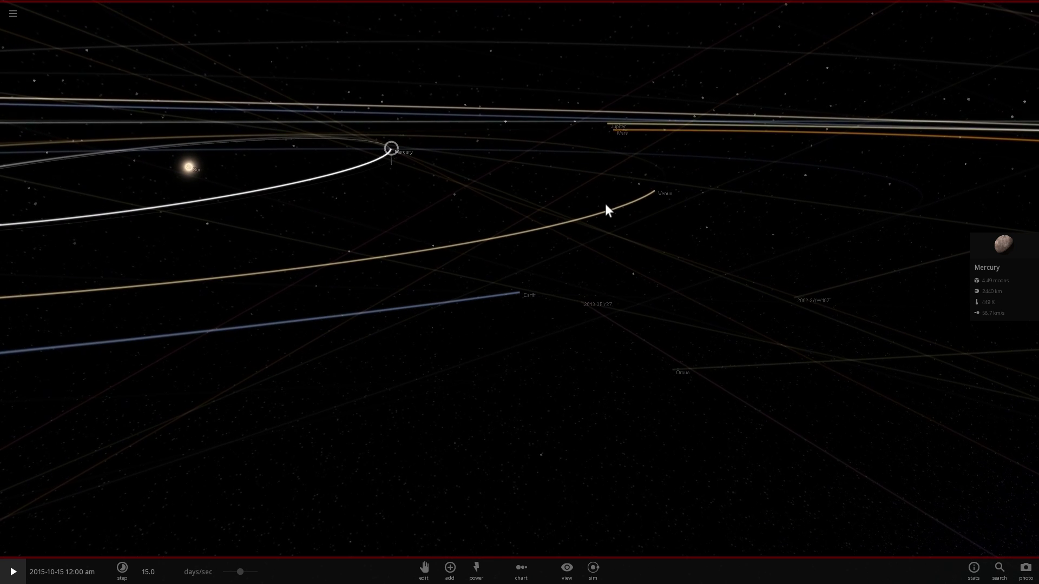
- Run the simulation forward from October 15, 2015, keeping Jupiter in view beyond Earth, and pause it at 2016-07-01
left_click(13, 572)
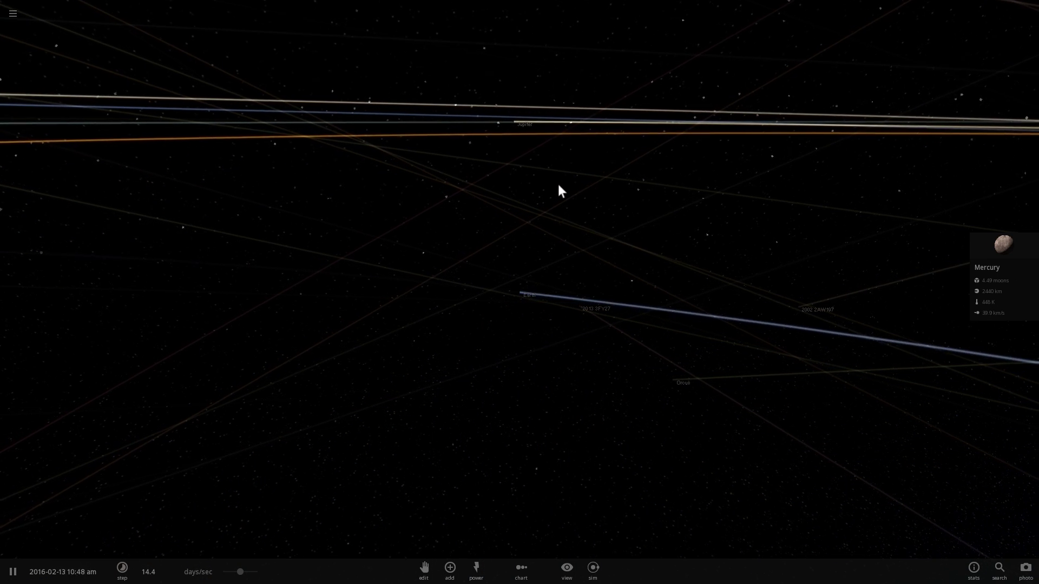
right_click_drag(557, 184, 583, 180)
left_click_drag(582, 180, 713, 310)
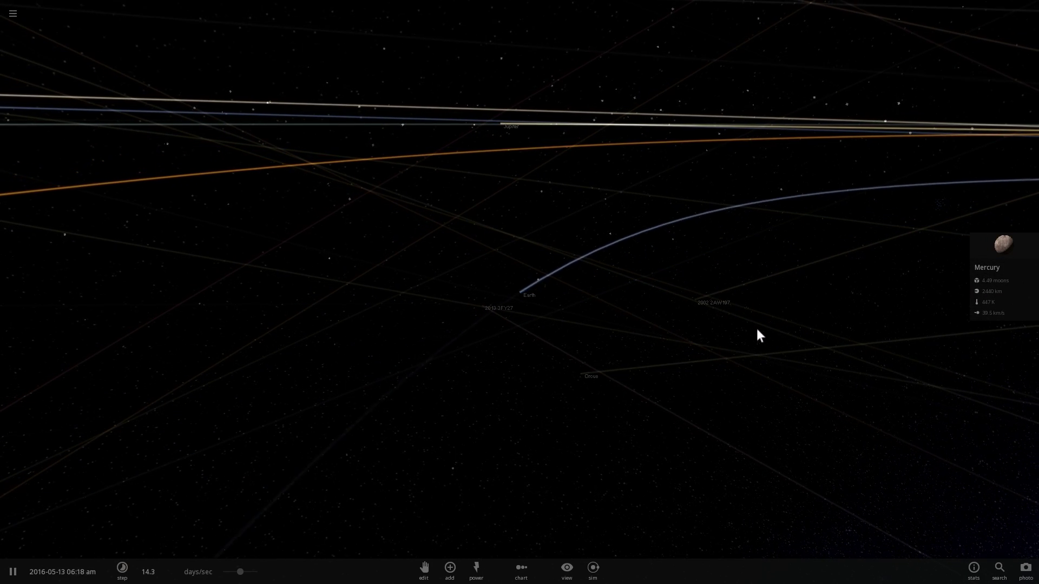
left_click_drag(757, 330, 713, 322)
key("space")
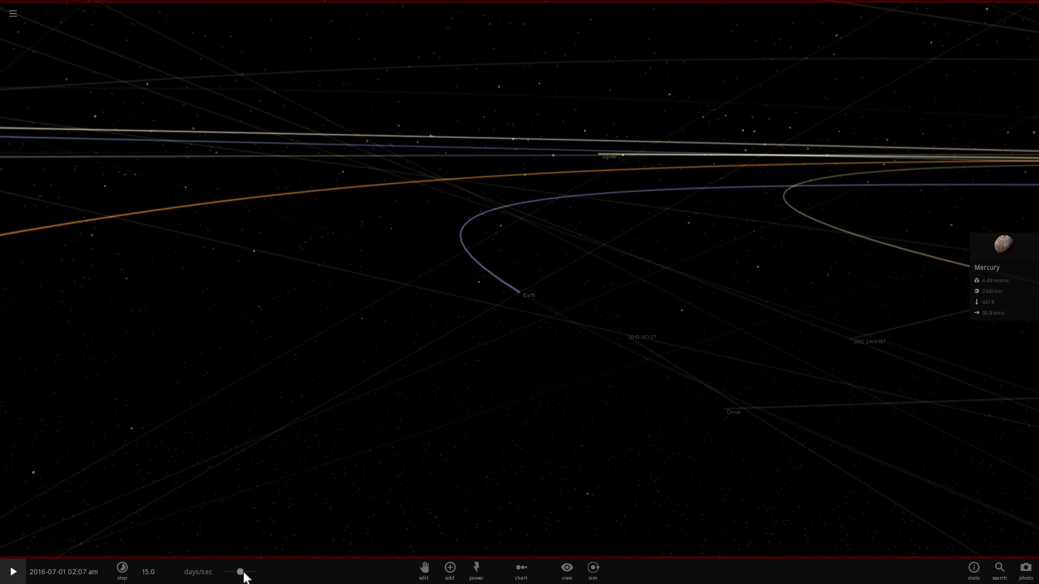
- Slow the simulation to about 7.6 days/sec and advance it to 2016-08-27, pausing there with Jupiter and Venus behind Earth
left_click_drag(238, 573, 237, 573)
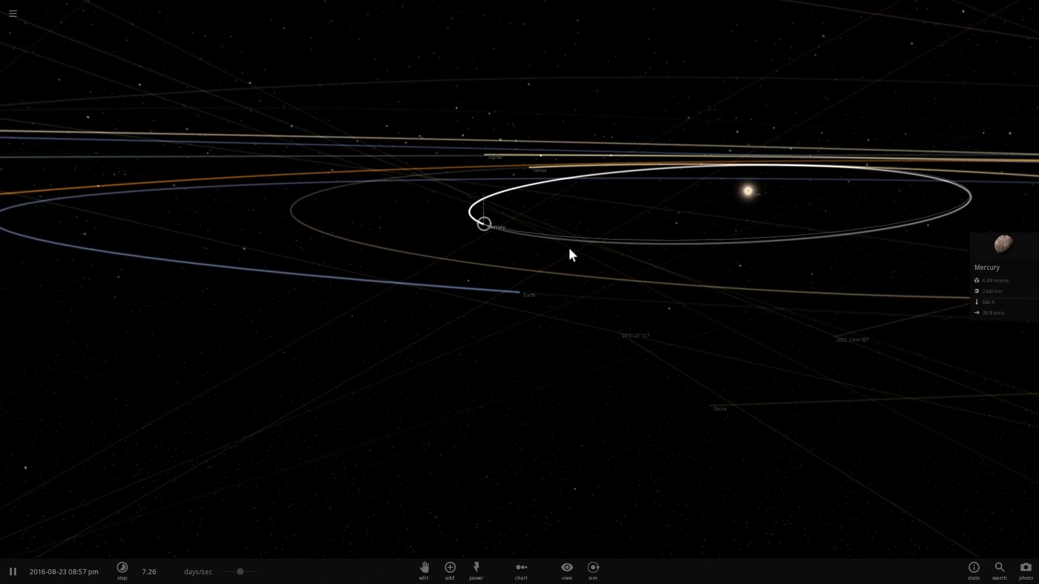
key("space")
left_click_drag(562, 248, 552, 249)
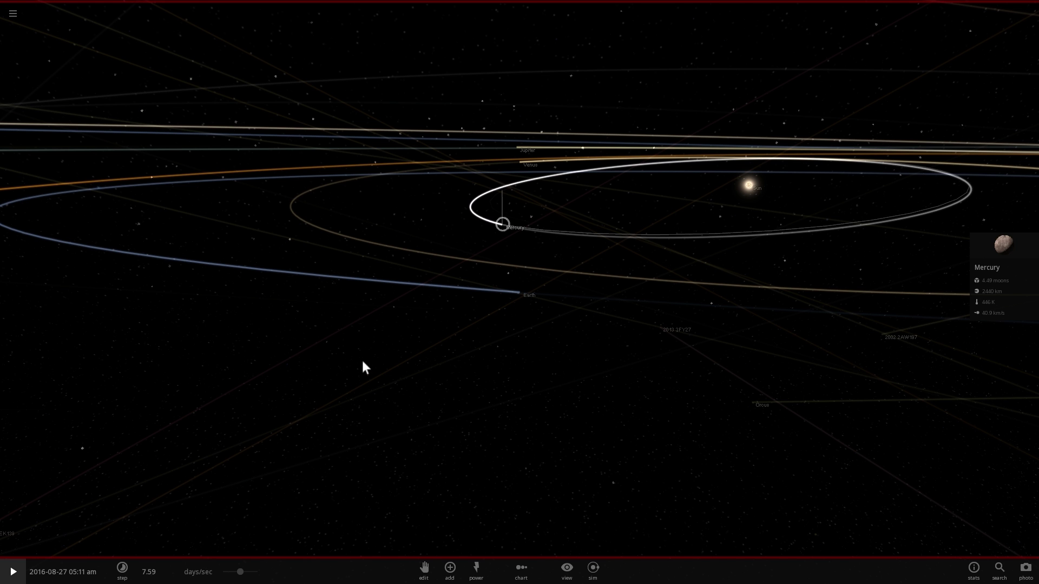
- Examine the alignment of Mercury, Venus and Jupiter relative to Earth on 2016-08-27, from above the orbits and nearly edge-on
left_click_drag(396, 356, 506, 239)
scroll(505, 236, "down", 4)
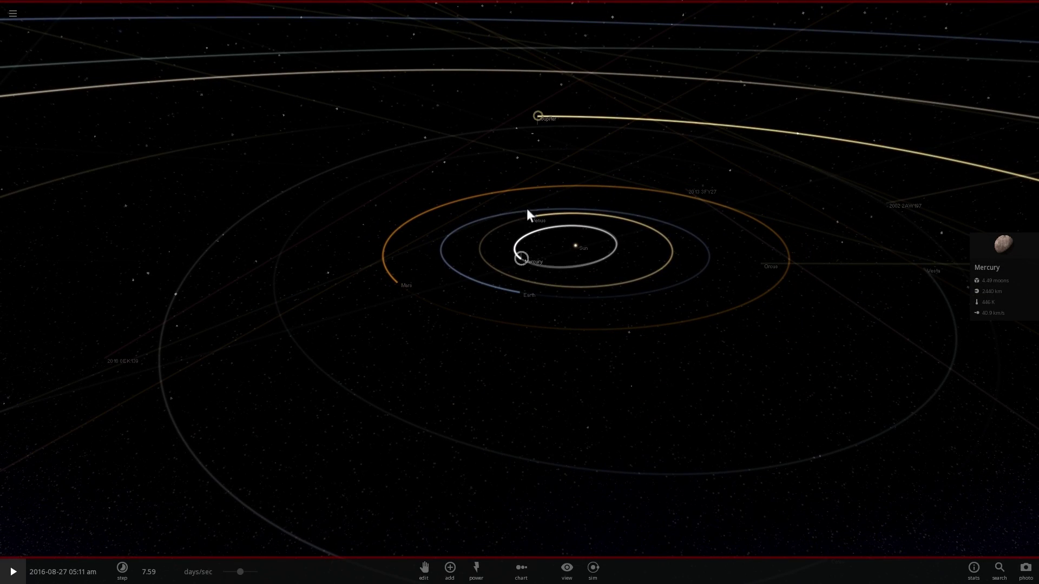
left_click_drag(536, 254, 519, 281)
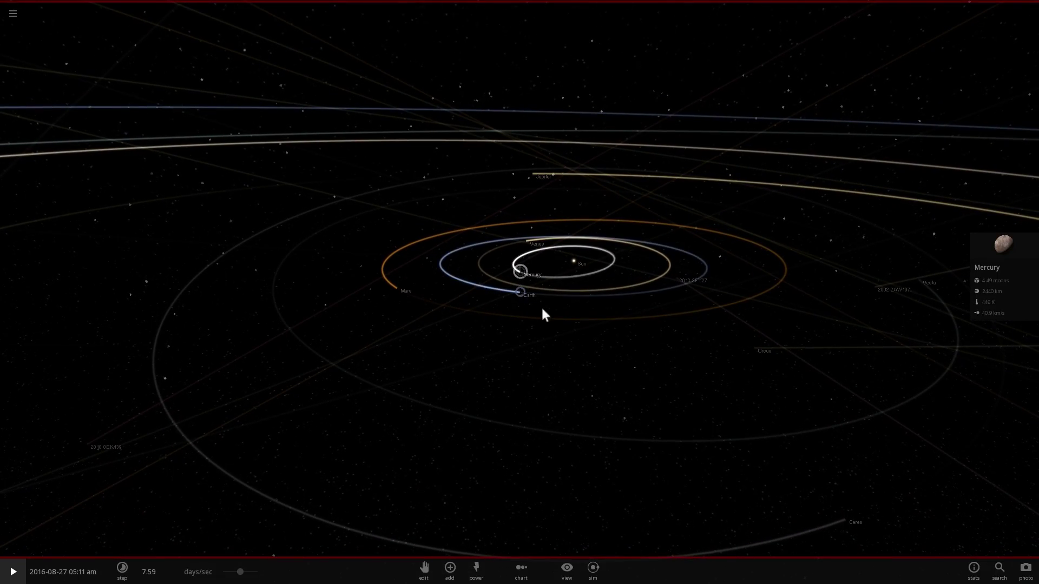
left_click_drag(561, 316, 560, 311)
scroll(543, 338, "up", 3)
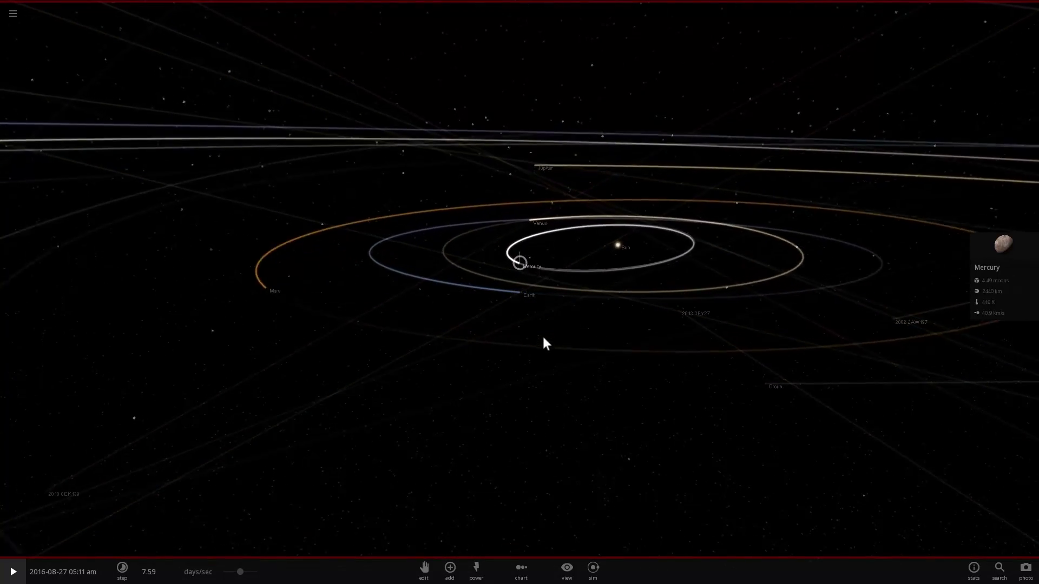
scroll(542, 334, "up", 5)
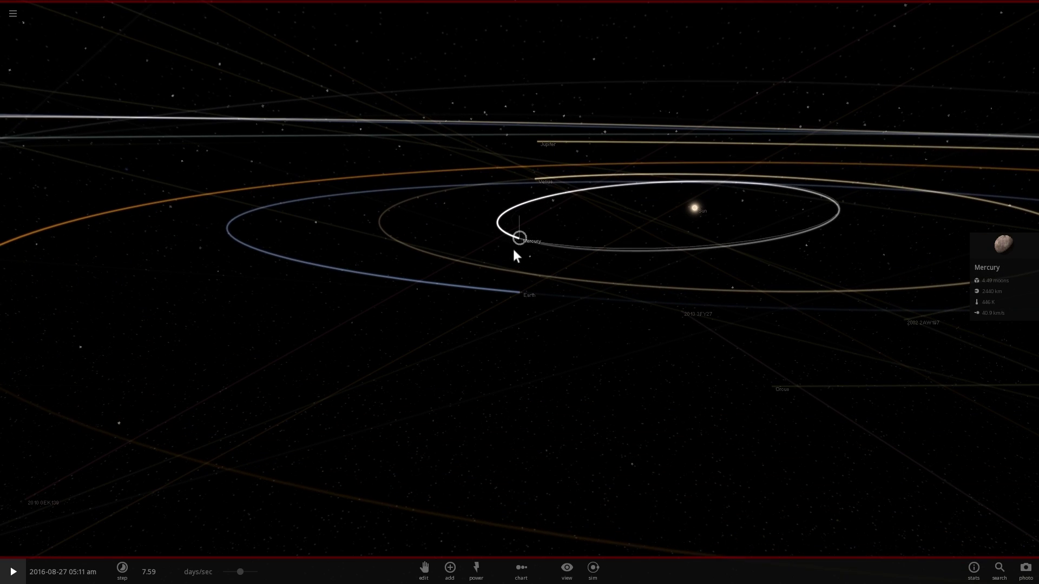
scroll(526, 309, "up", 4)
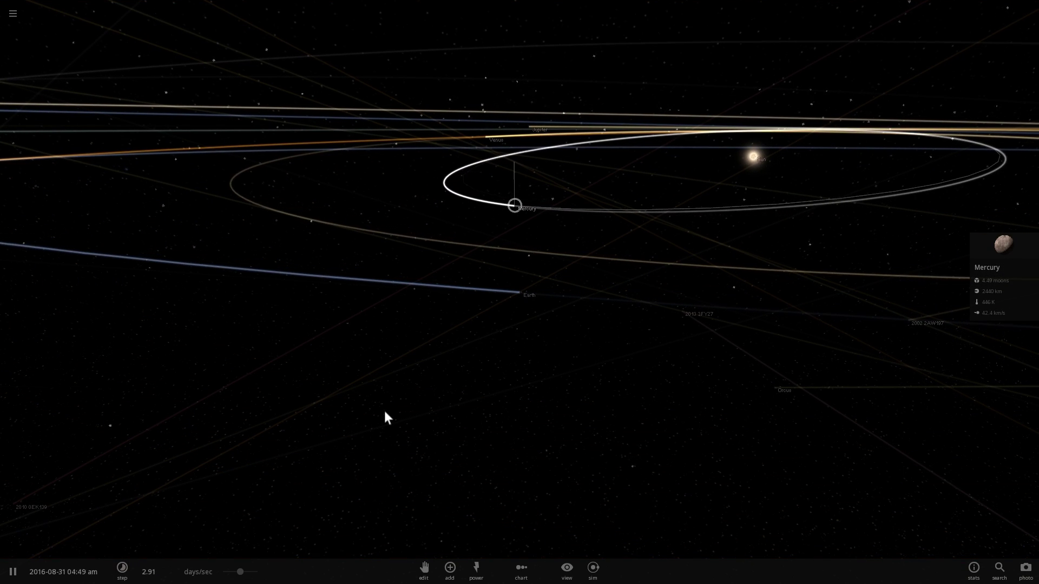
- Advance the simulation through September 2016, raise the speed to about 6.5 days/sec and pause at 2016-10-10 facing Mercury and Jupiter
left_click_drag(385, 412, 458, 340)
key("space")
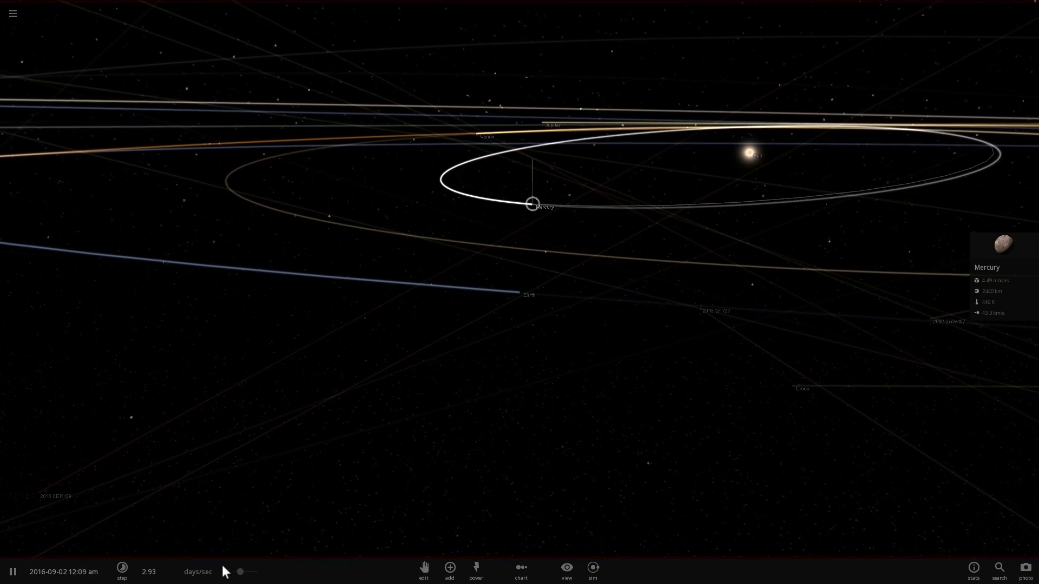
left_click_drag(239, 574, 247, 577)
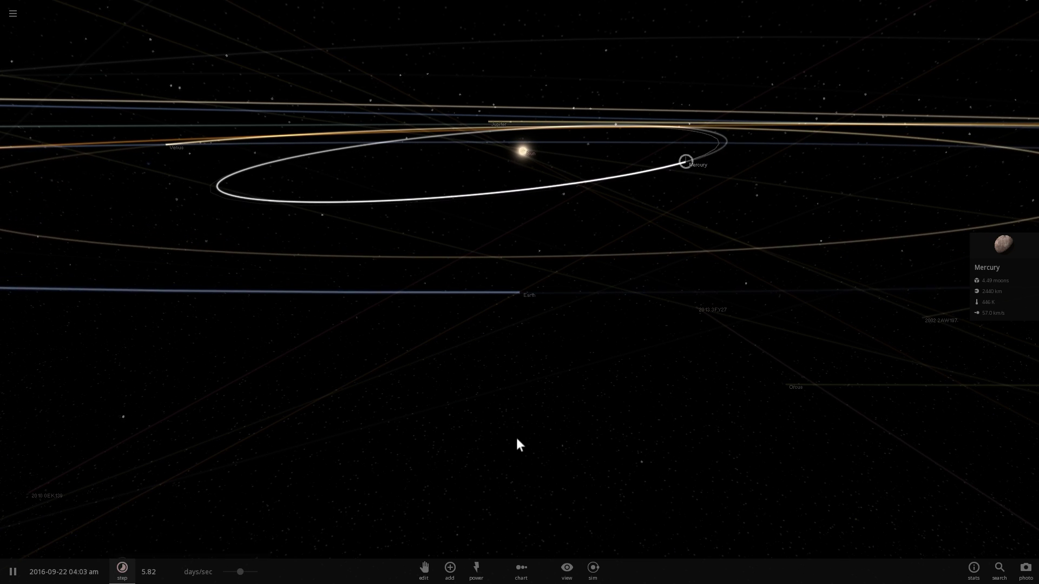
left_click_drag(517, 437, 489, 433)
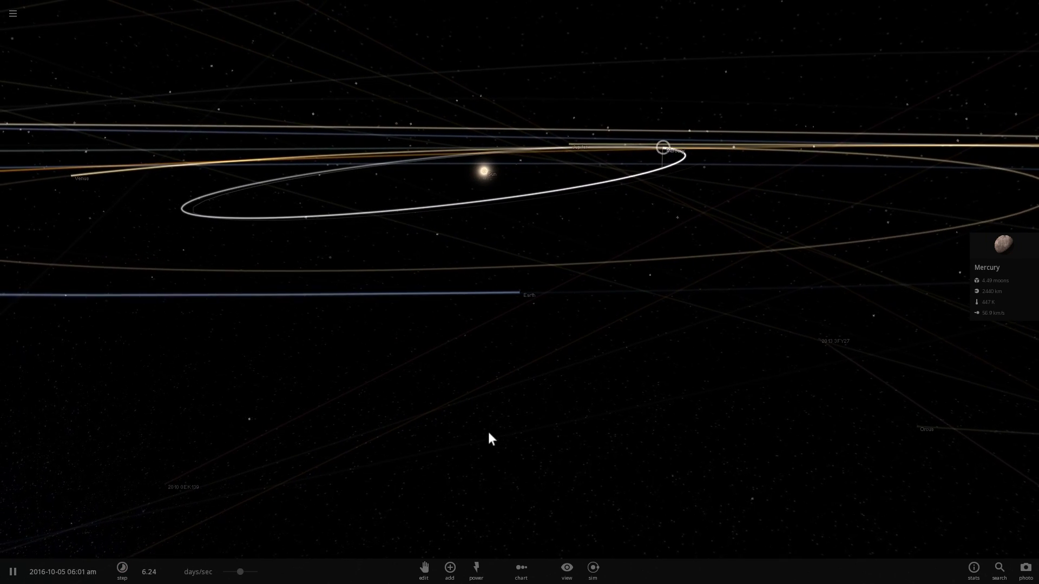
key("space")
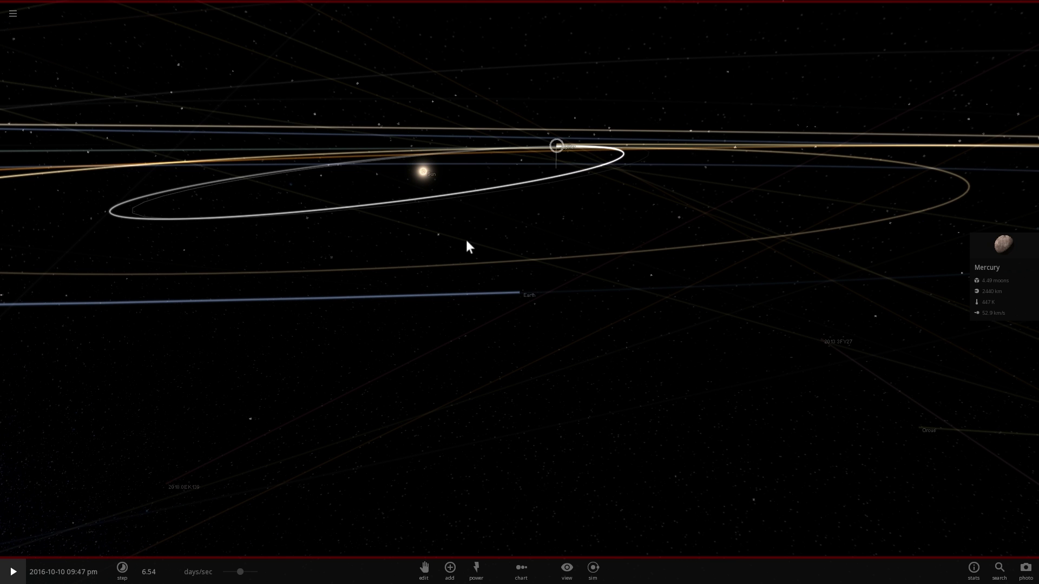
- Resume the simulation from October 2016, run it past April 2017 and adjust its speed
key("space")
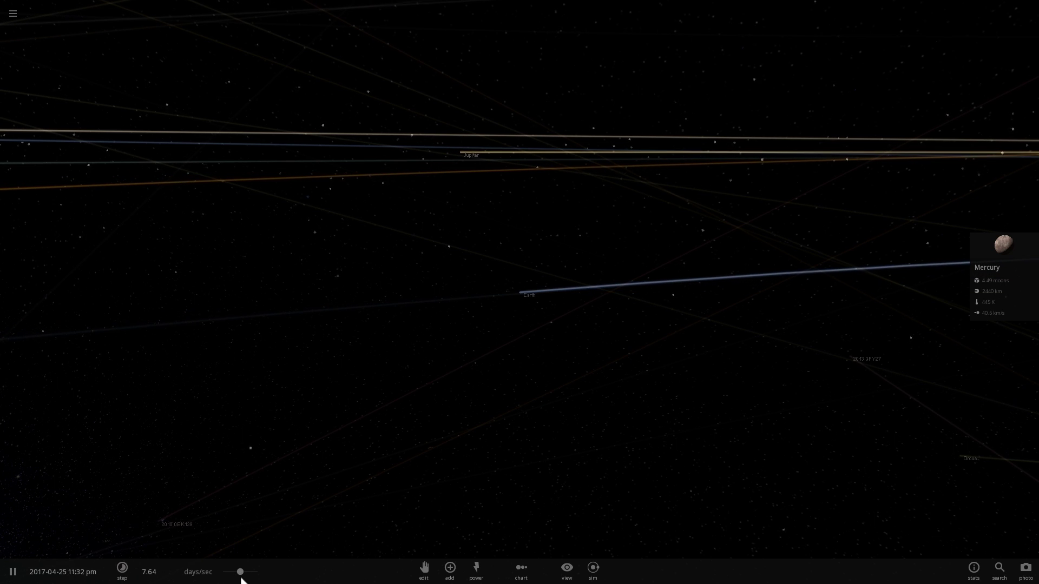
left_click_drag(243, 579, 245, 578)
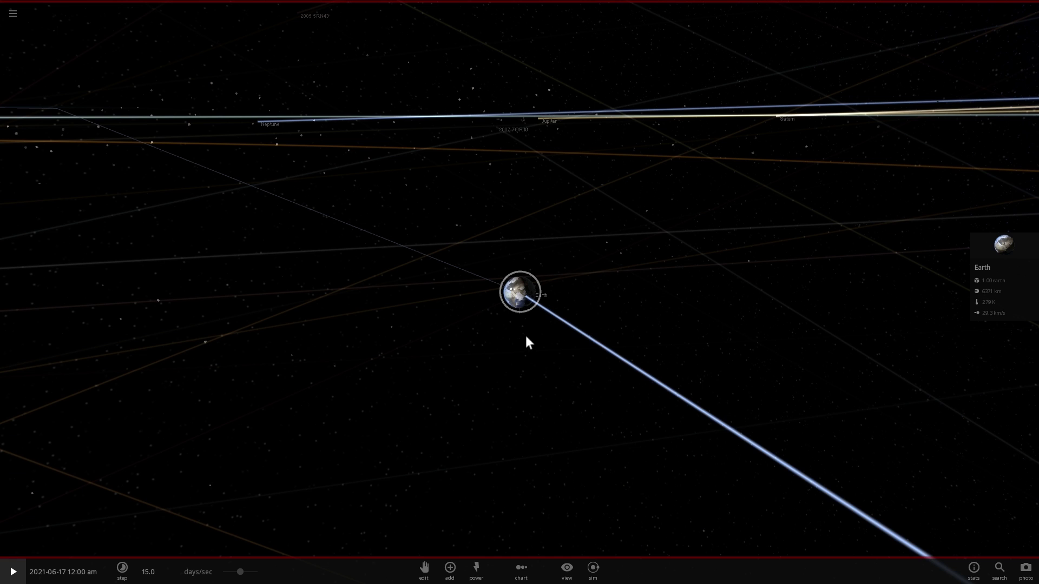
- Run the simulation from 2021-06-17, slow it to about 7.4 days/sec and advance it to 2022-03-11
key("space")
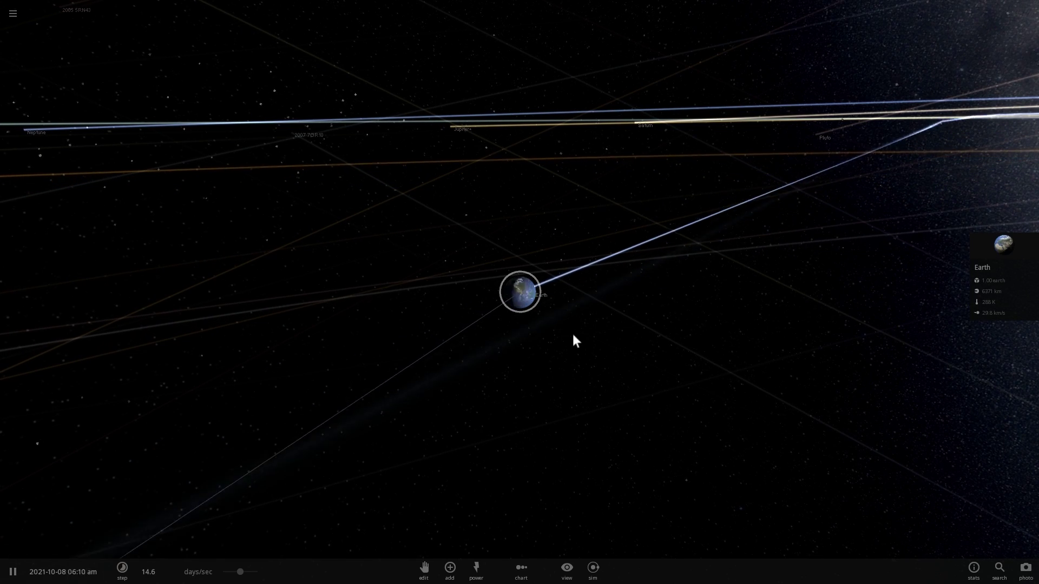
key("space")
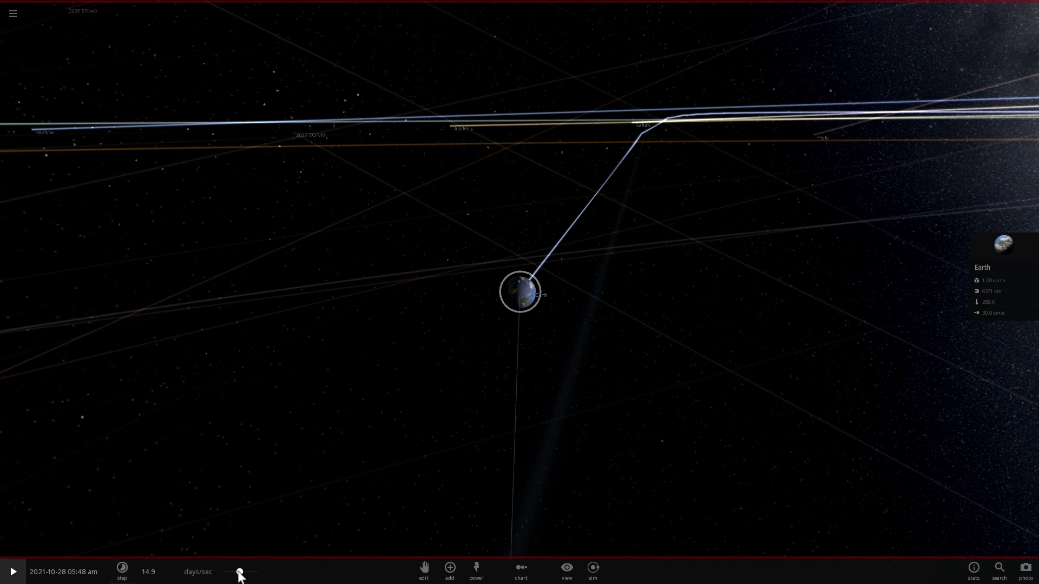
left_click_drag(239, 572, 233, 573)
key("space")
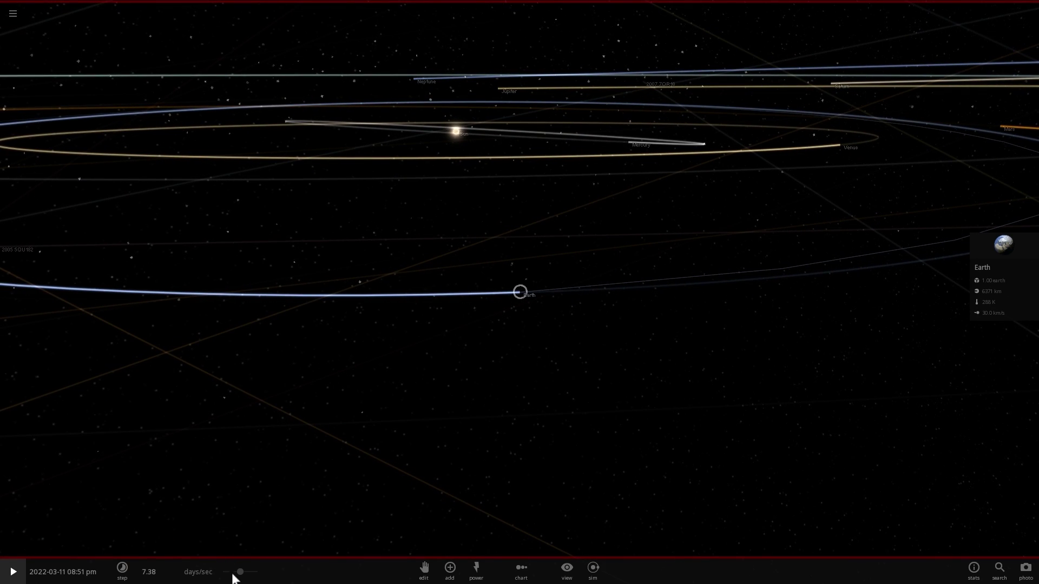
- Advance the simulation at about 3.4 days/sec with a stop at 2022-04-27, and pause it at 2022-05-26
key("space")
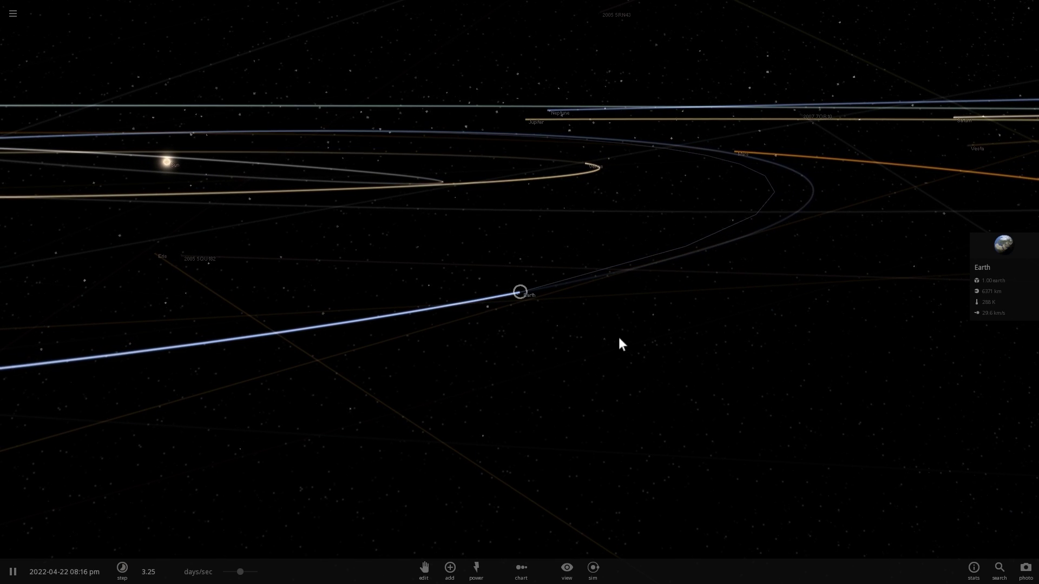
key("space")
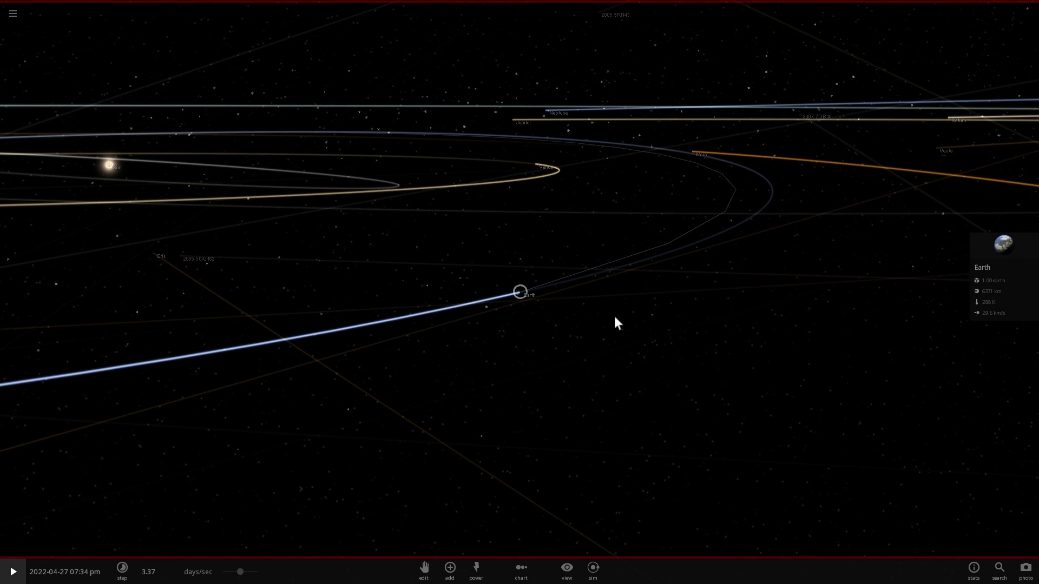
key("space")
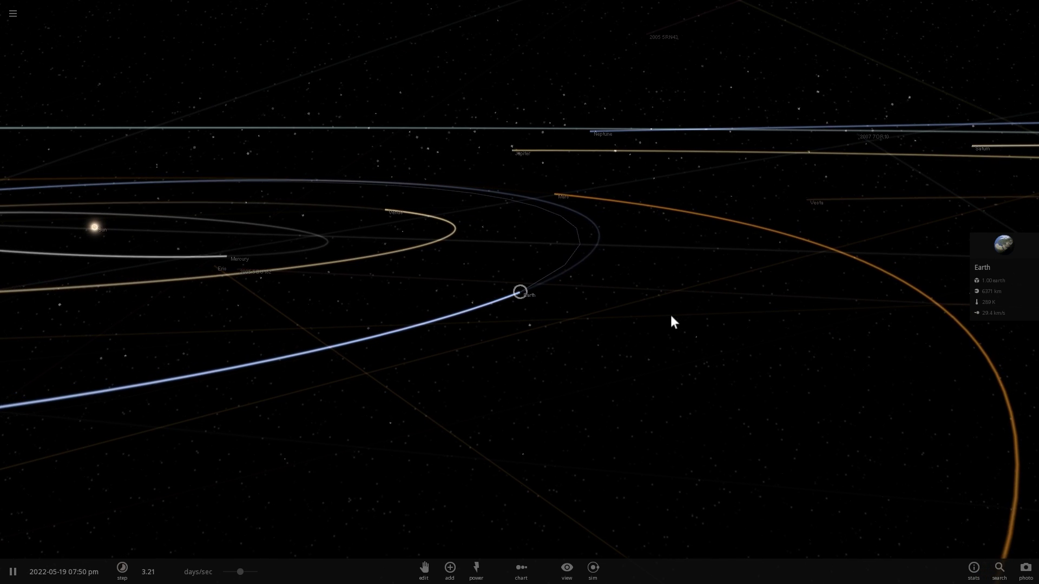
key("space")
key("space")
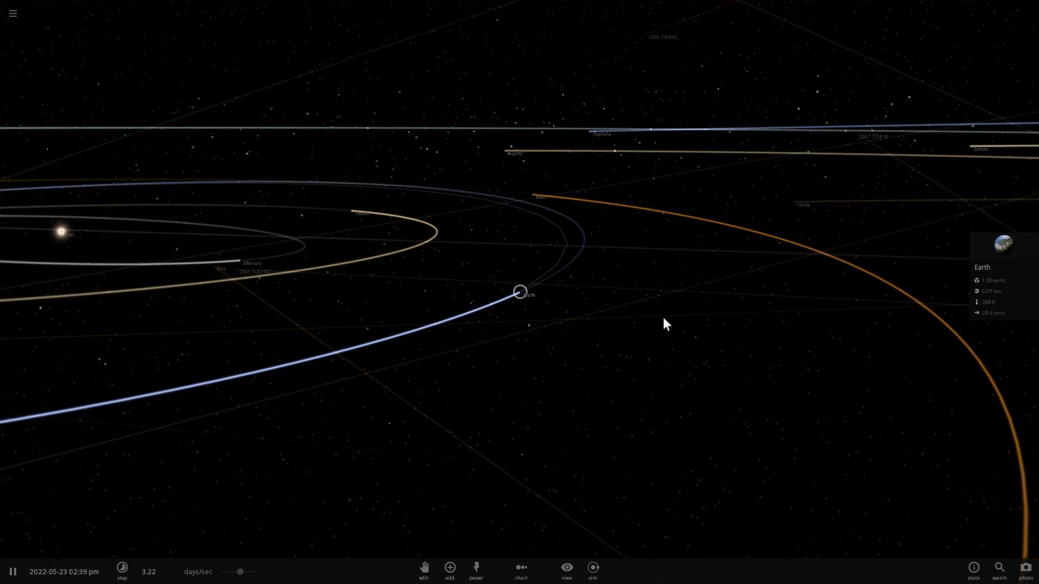
key("space")
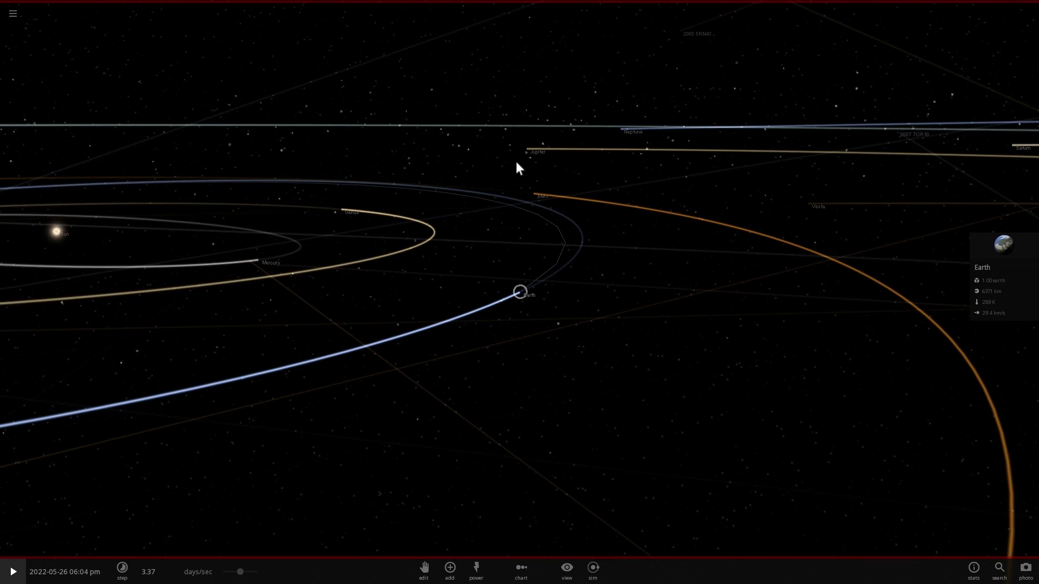
- Turn the view around Earth and run the simulation on to about 2022-06-25
right_click_drag(529, 219, 274, 252)
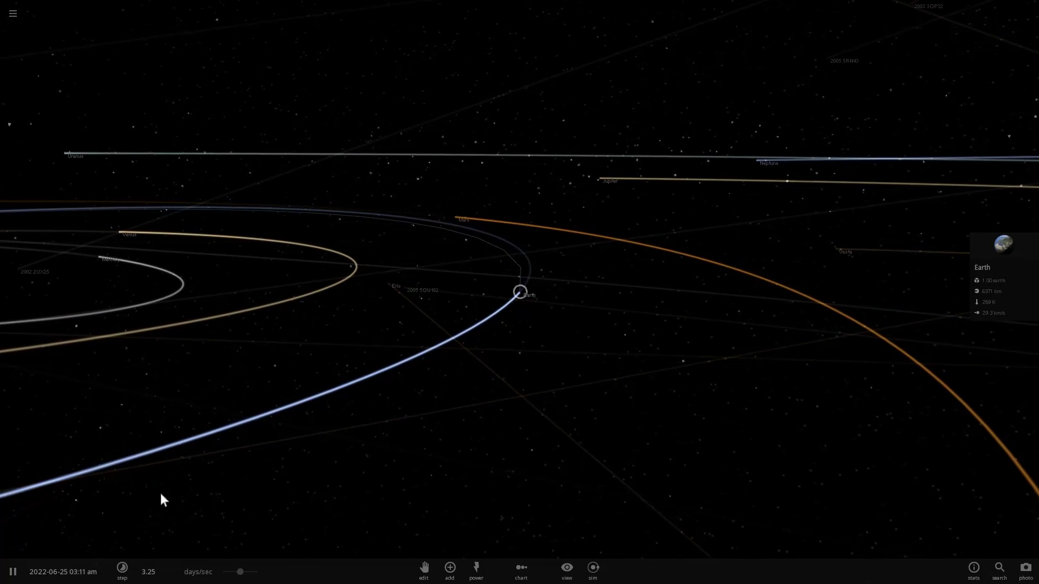
left_click(25, 562)
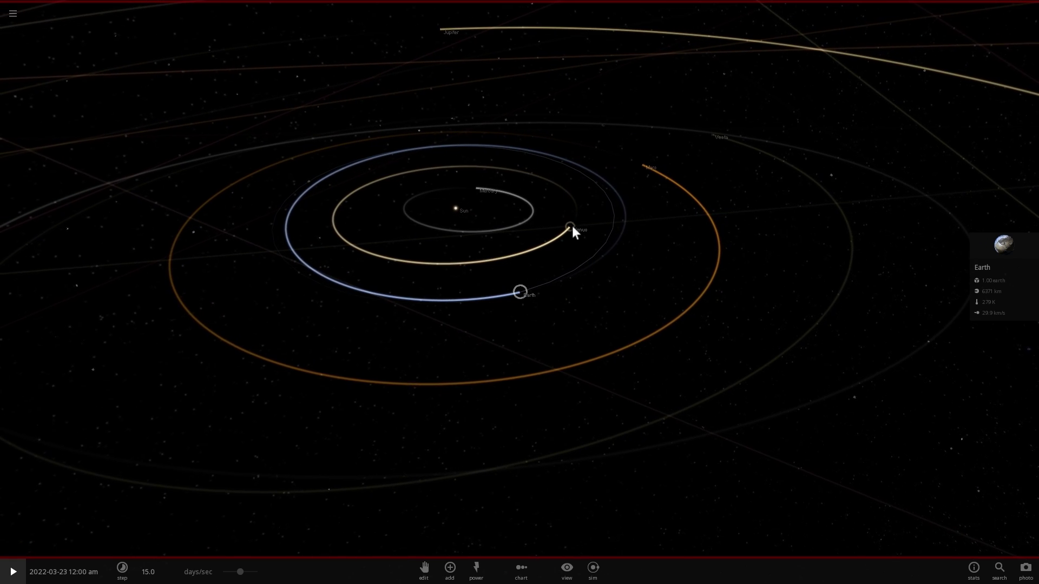
- Run the simulation from 2022-03-23, slow it to about 7.5 days/sec, and pause at 2022-05-14 to view the planets' alignment
key("space")
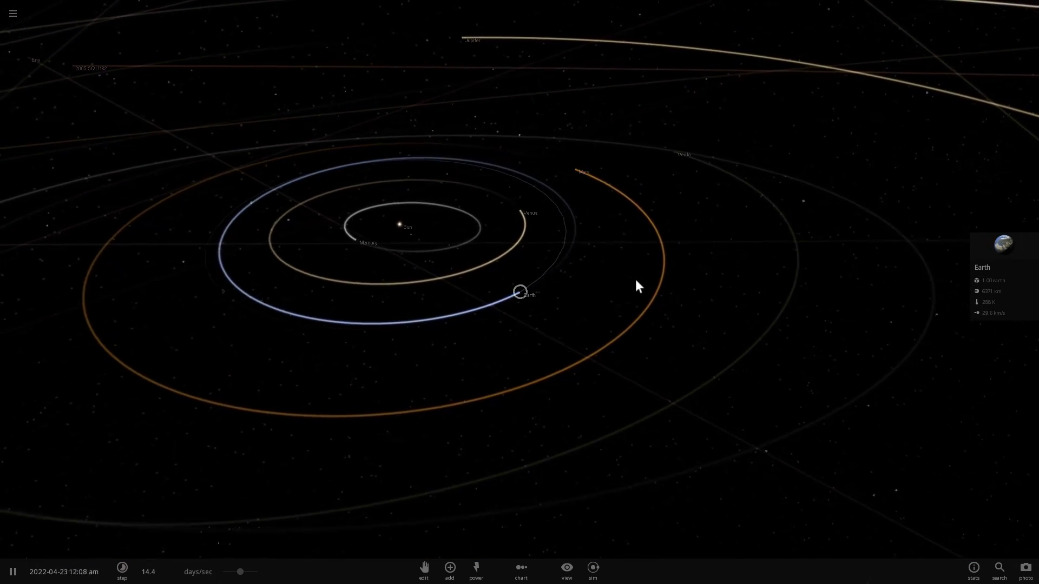
key("space")
mouse_move(618, 240)
left_mouse_down()
mouse_move(611, 216)
mouse_move(599, 235)
mouse_move(494, 276)
mouse_move(522, 216)
mouse_move(550, 260)
mouse_move(614, 238)
mouse_move(616, 258)
left_mouse_up()
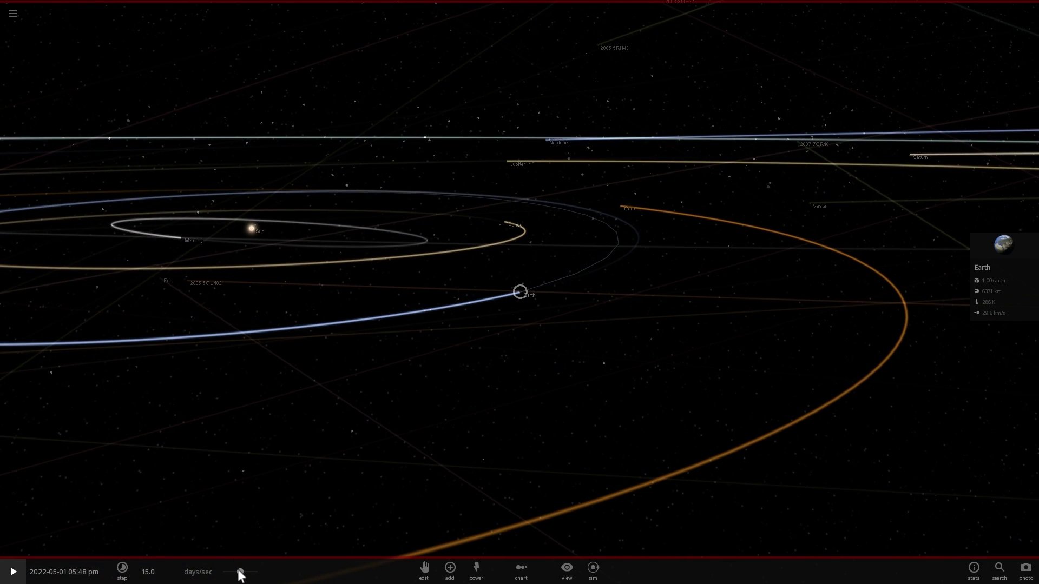
left_click_drag(231, 571, 230, 571)
key("space")
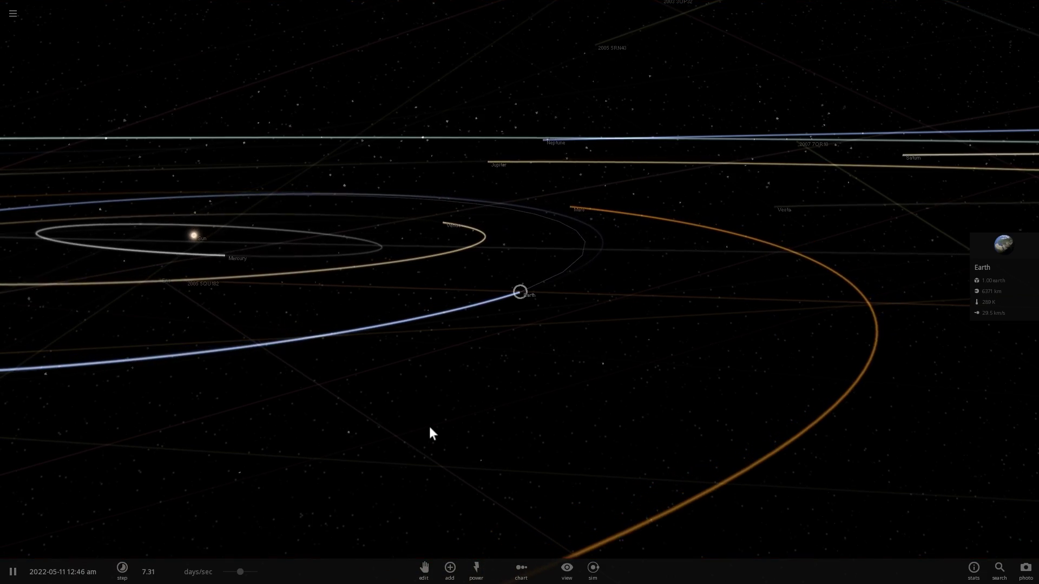
key("space")
scroll(431, 433, "down", 5)
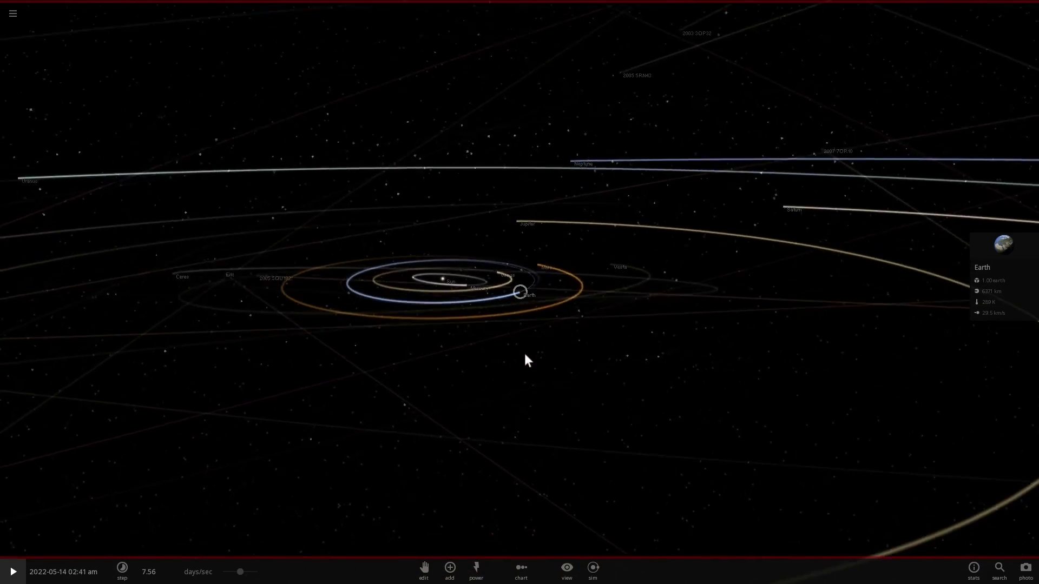
left_click_drag(516, 354, 513, 259)
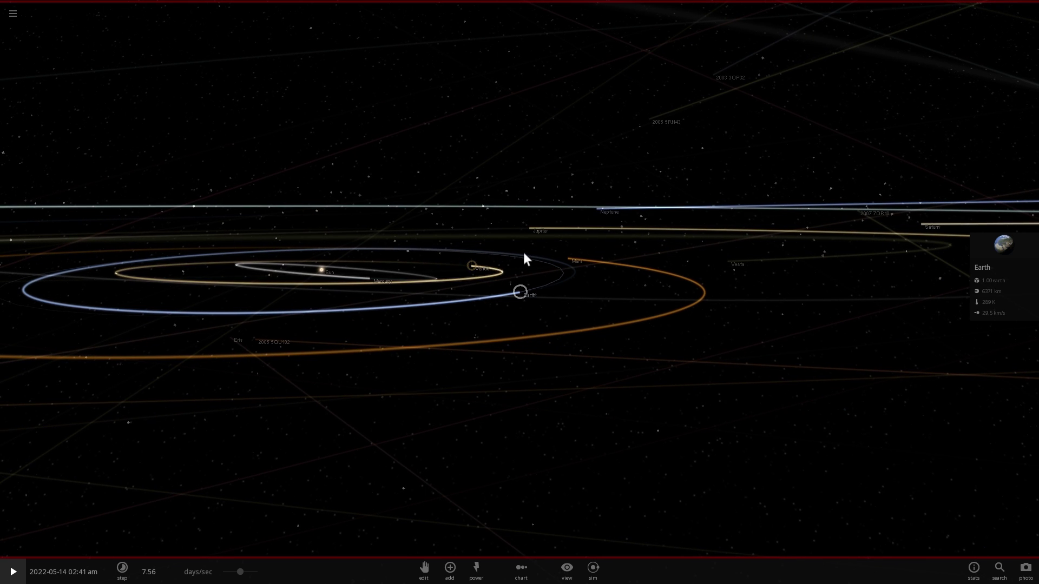
- Examine from close to Earth, at several angles, how Venus, Jupiter, Neptune and Mars line up on 2022-05-14
scroll(582, 262, "up", 5)
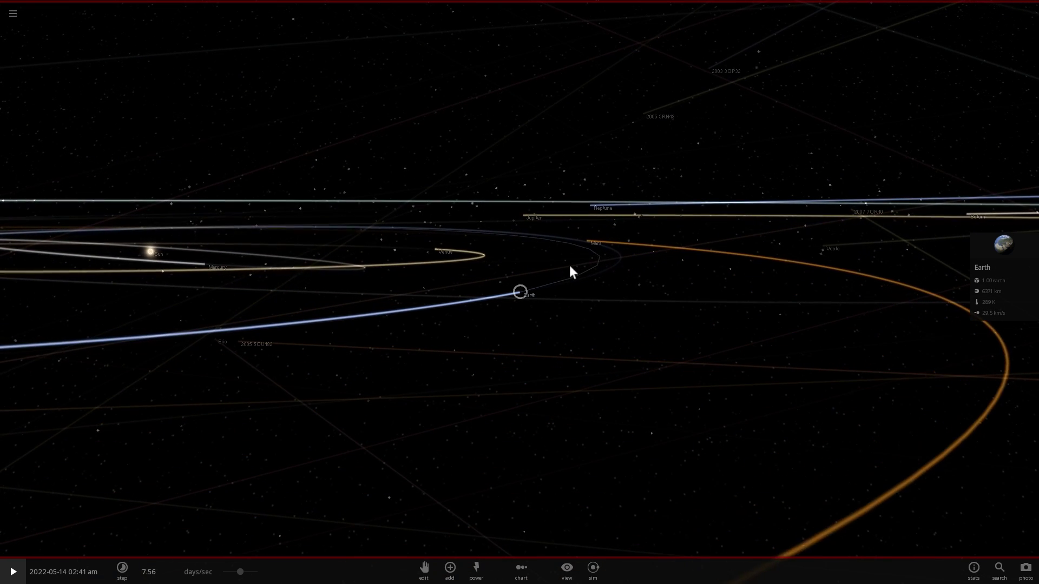
mouse_move(563, 271)
left_mouse_down()
mouse_move(563, 281)
mouse_move(579, 269)
mouse_move(571, 253)
left_mouse_up()
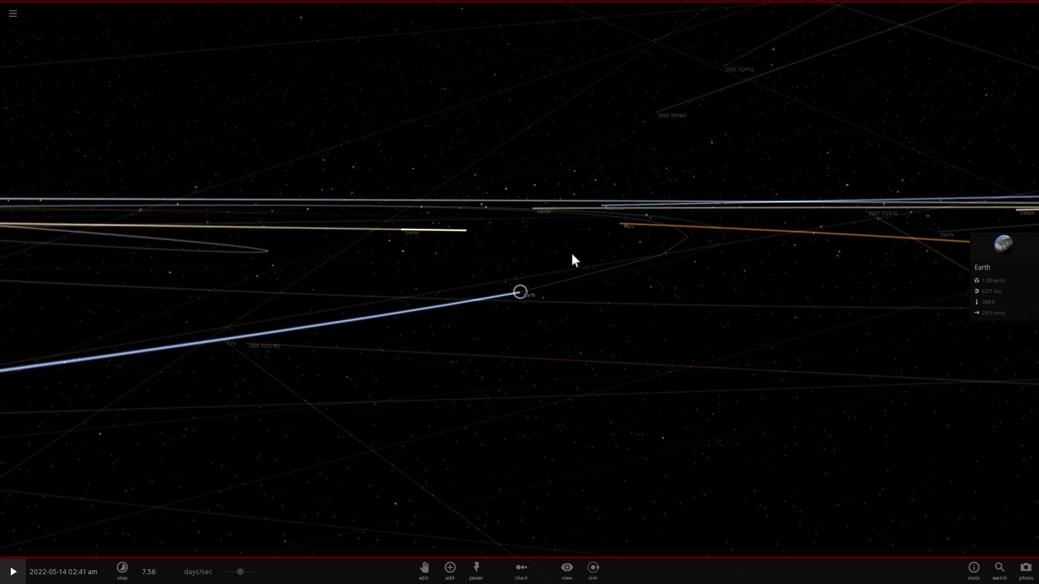
right_click_drag(572, 254, 573, 261)
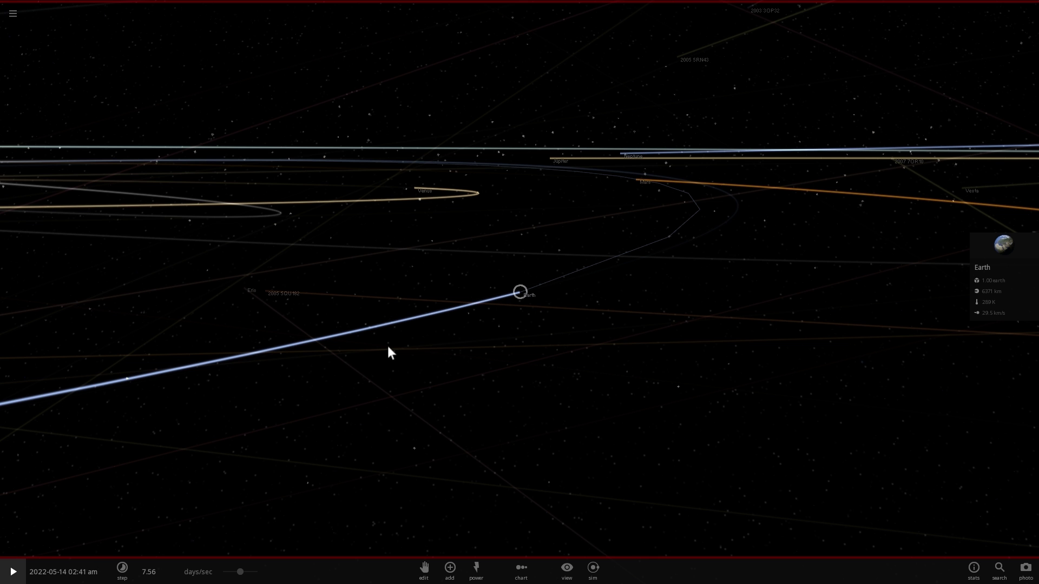
left_click_drag(559, 259, 453, 208)
left_click_drag(657, 202, 586, 195)
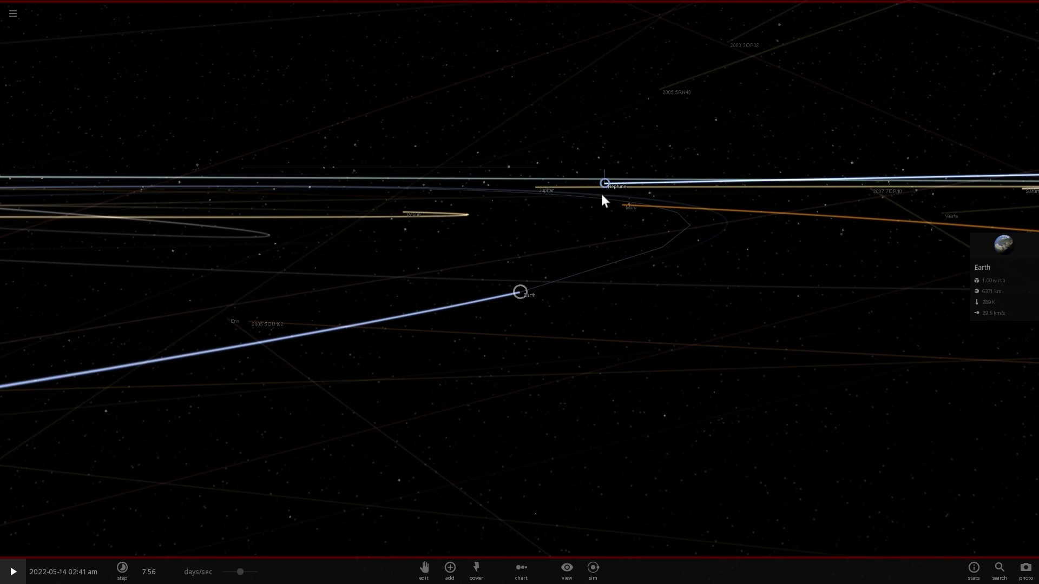
right_click_drag(572, 274, 574, 276)
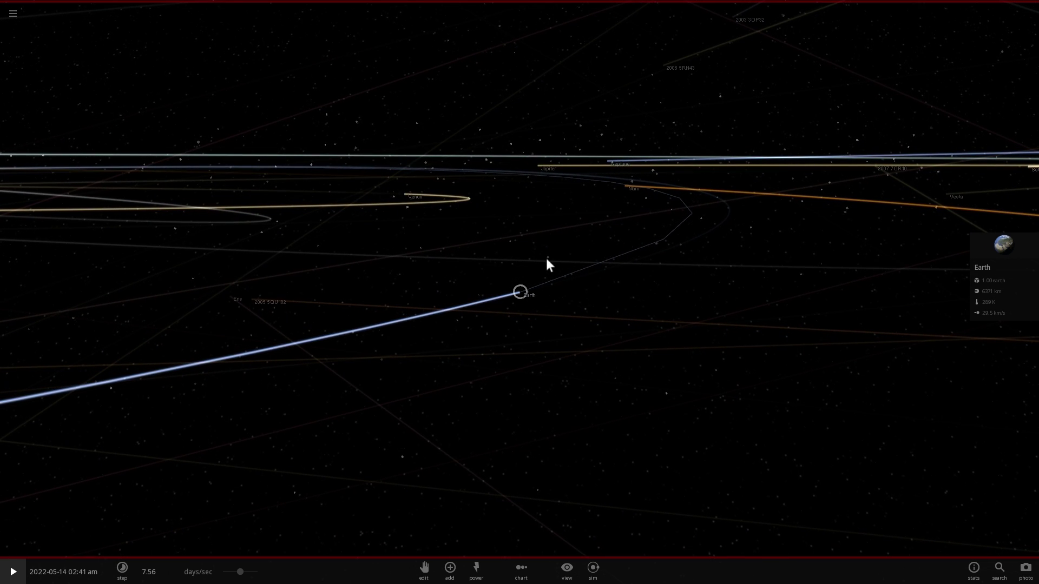
right_click_drag(548, 258, 559, 245)
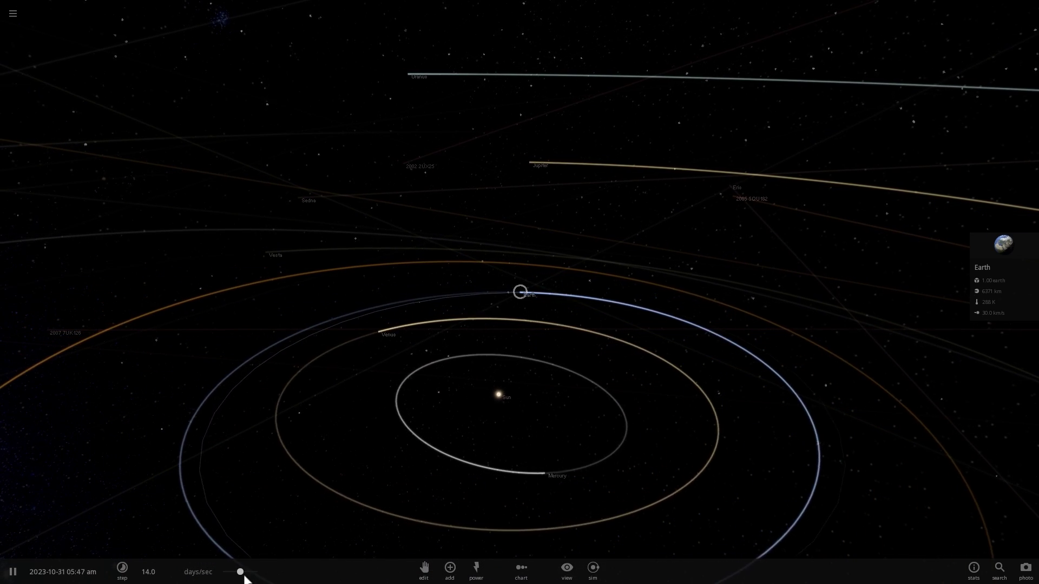
- Speed the running simulation up to about 17.1 days/sec and let it advance to 2023-12-05
left_click_drag(244, 572, 249, 572)
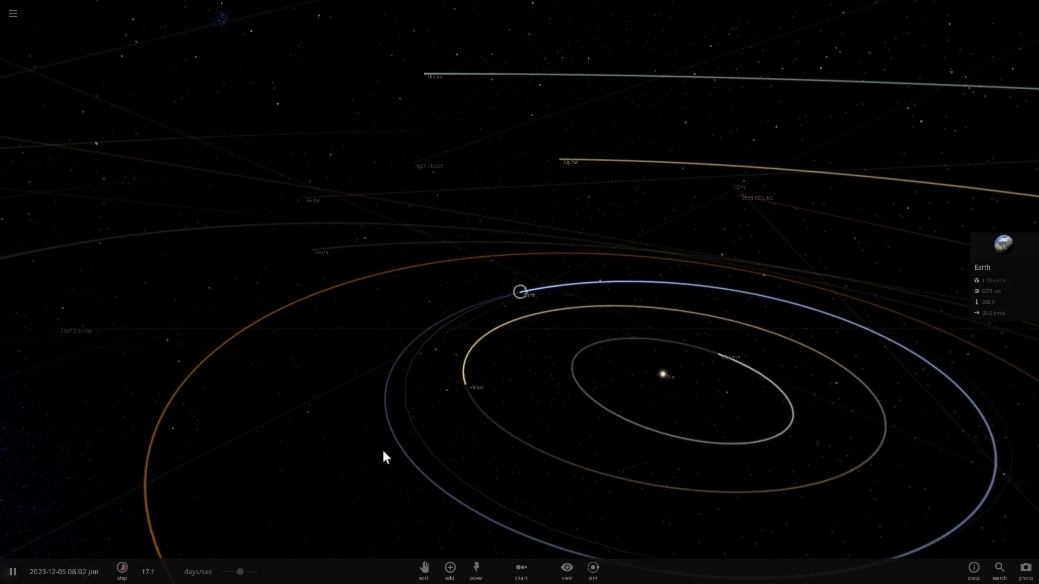